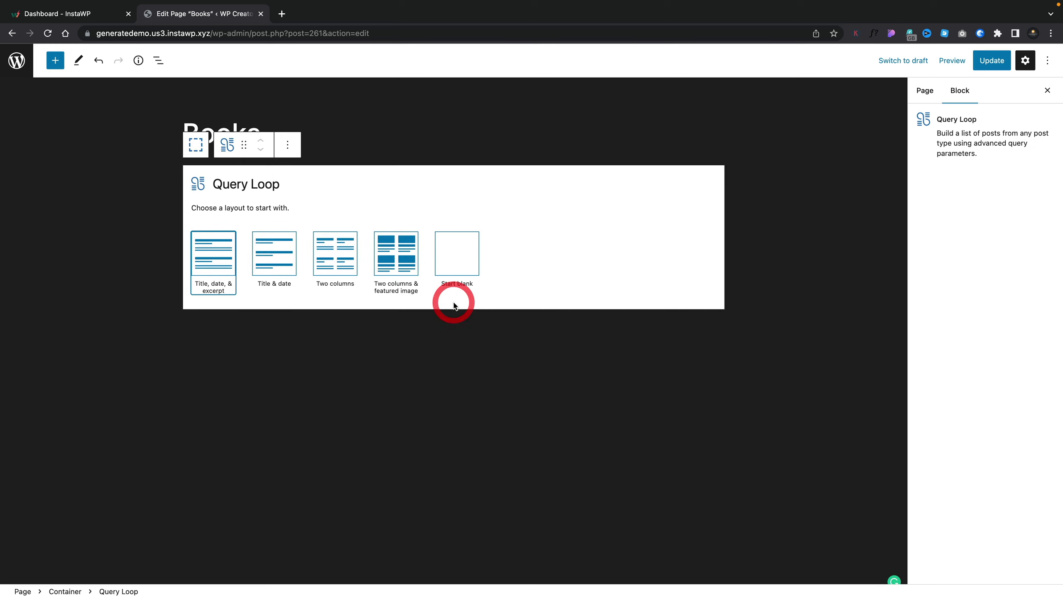
- Start the Query Loop from the "Two columns & featured image" layout and expand its block structure down to the Post Template's contents
left_click(393, 257)
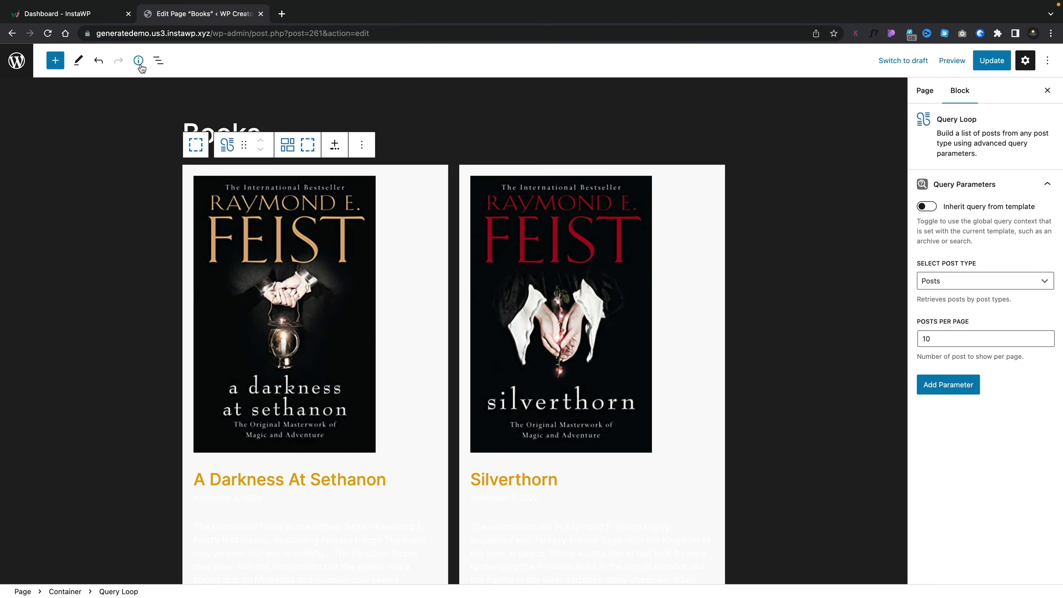
left_click(158, 60)
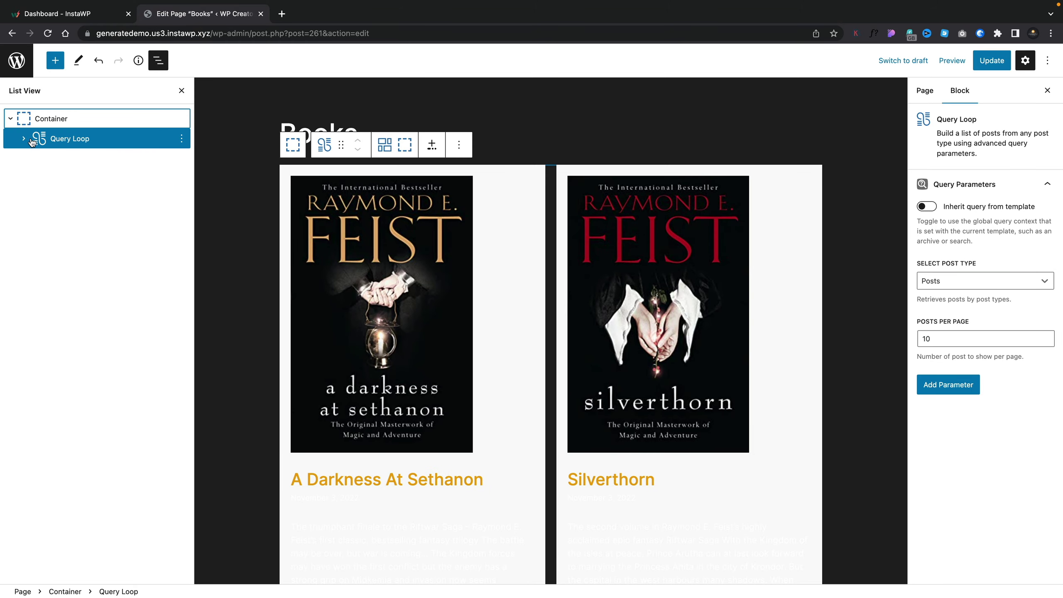
left_click(23, 138)
left_click(41, 156)
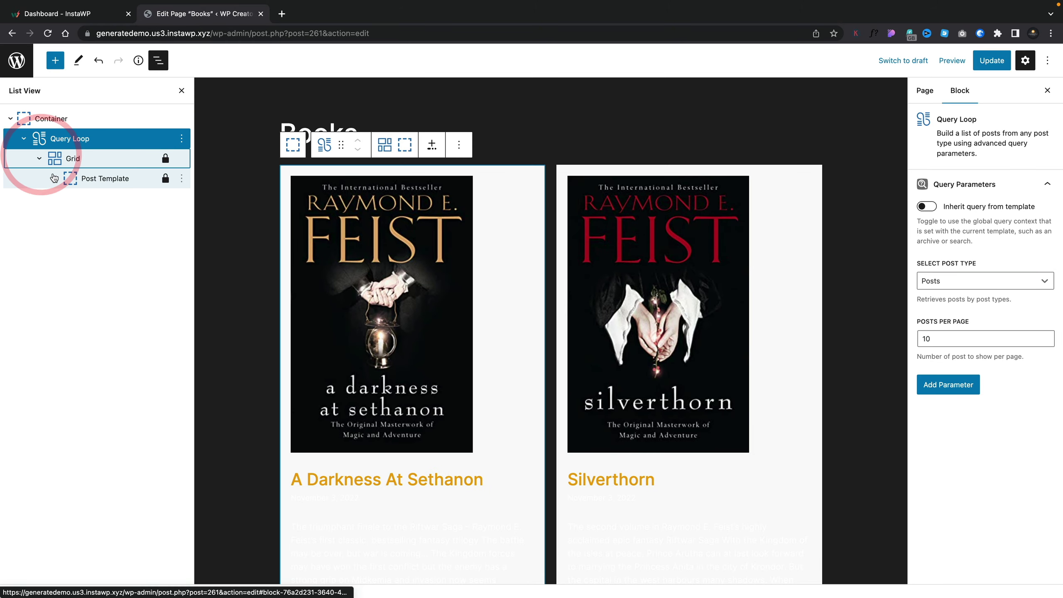
left_click(55, 178)
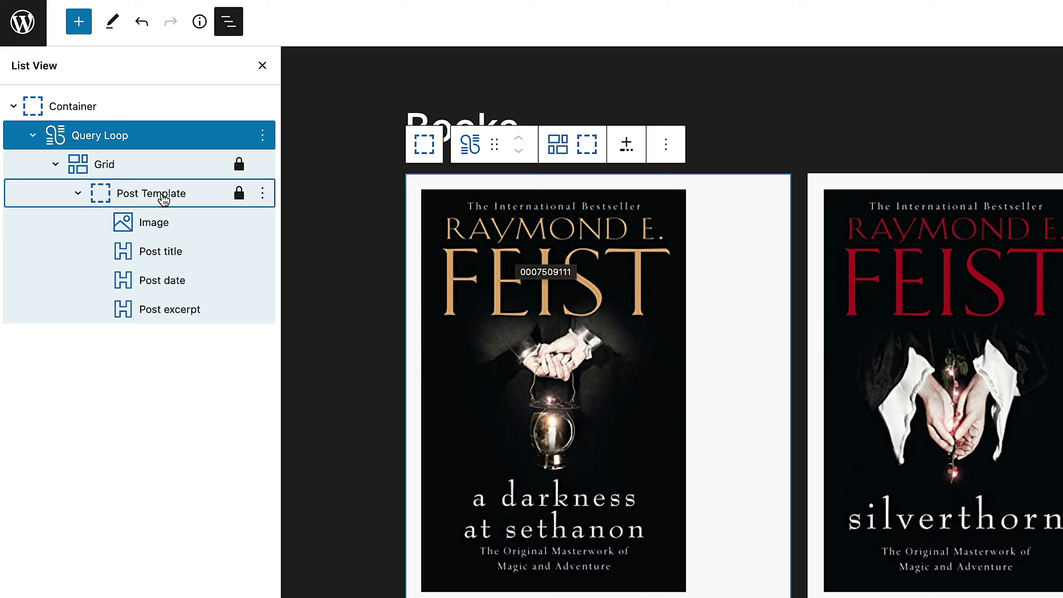
- Remove the Post date and Post excerpt blocks from the Post Template
left_click(150, 194)
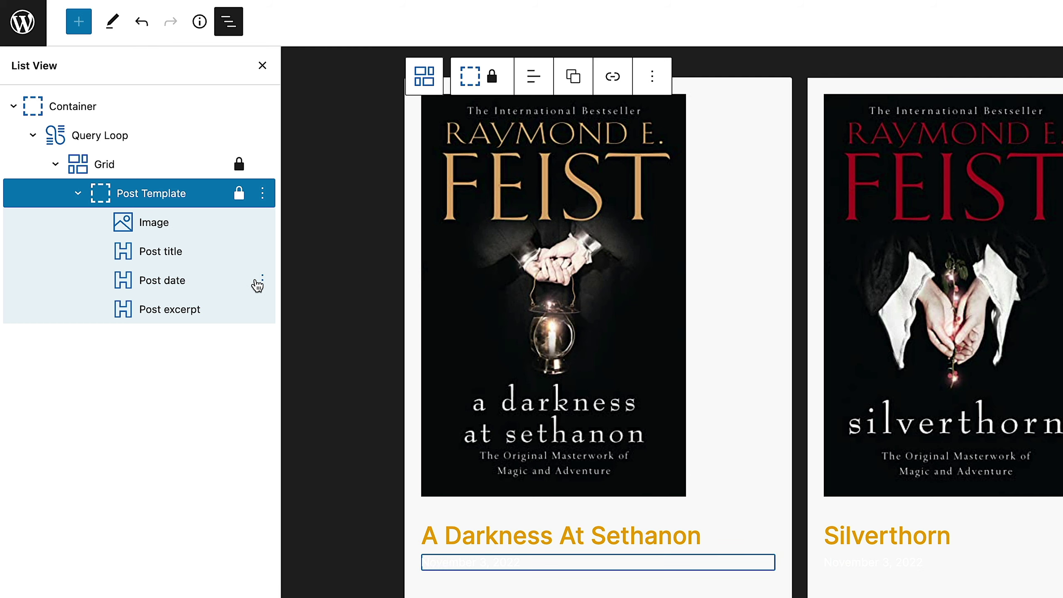
left_click(262, 280)
left_click(264, 594)
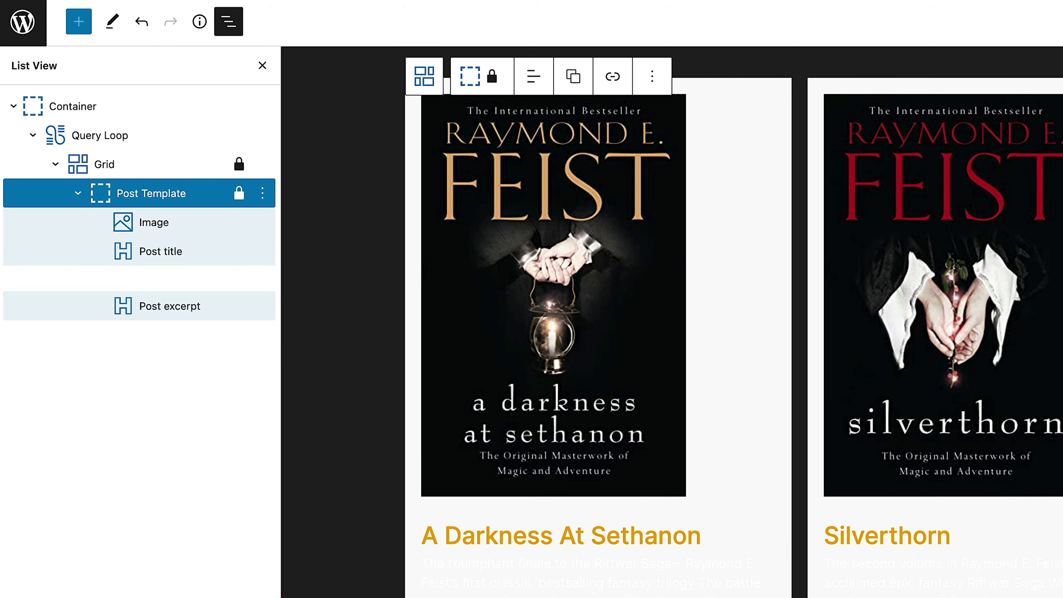
left_click(262, 281)
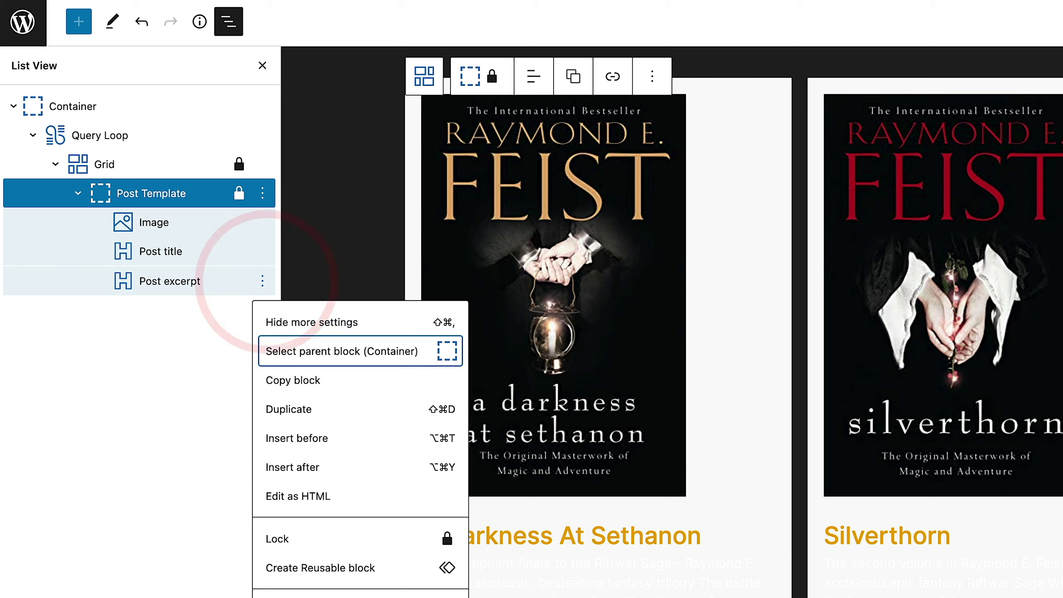
left_click(295, 594)
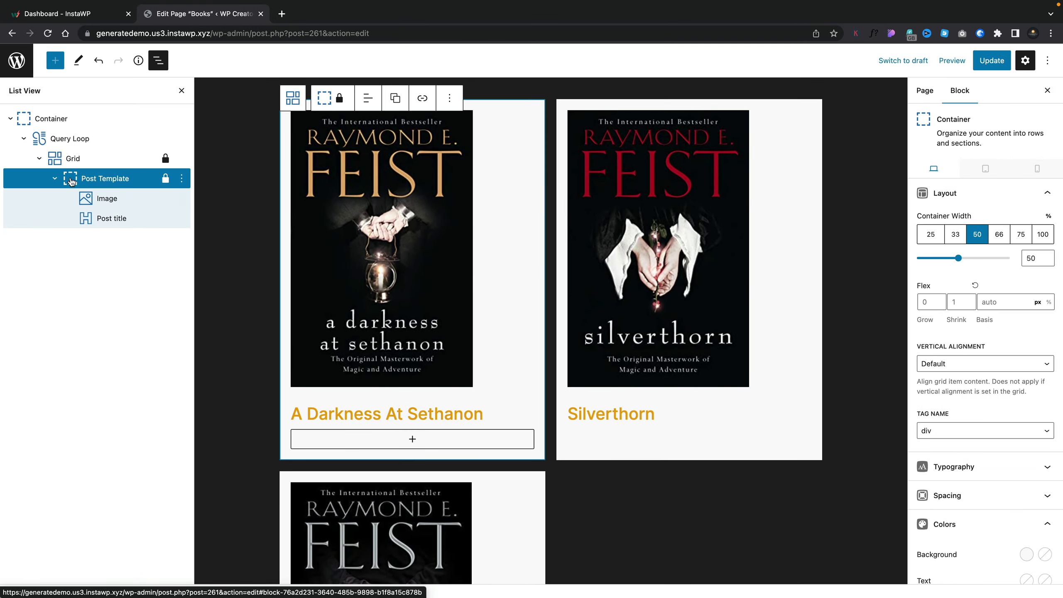
- Set the Post Template container's background colour to the near-black palette colour var(--contrast-2)
left_click(123, 194)
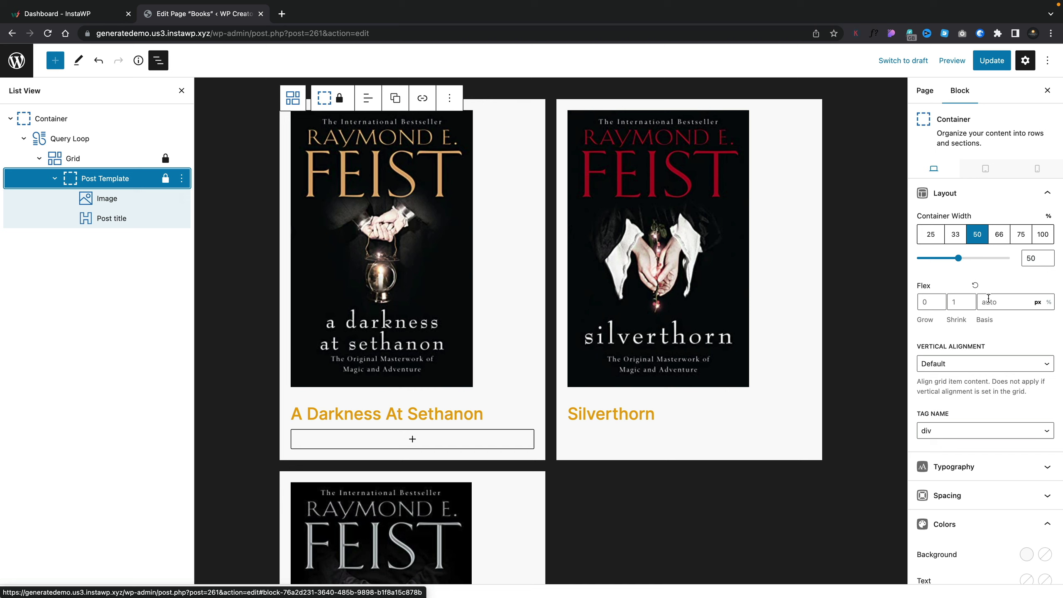
scroll(972, 358, "down", 4)
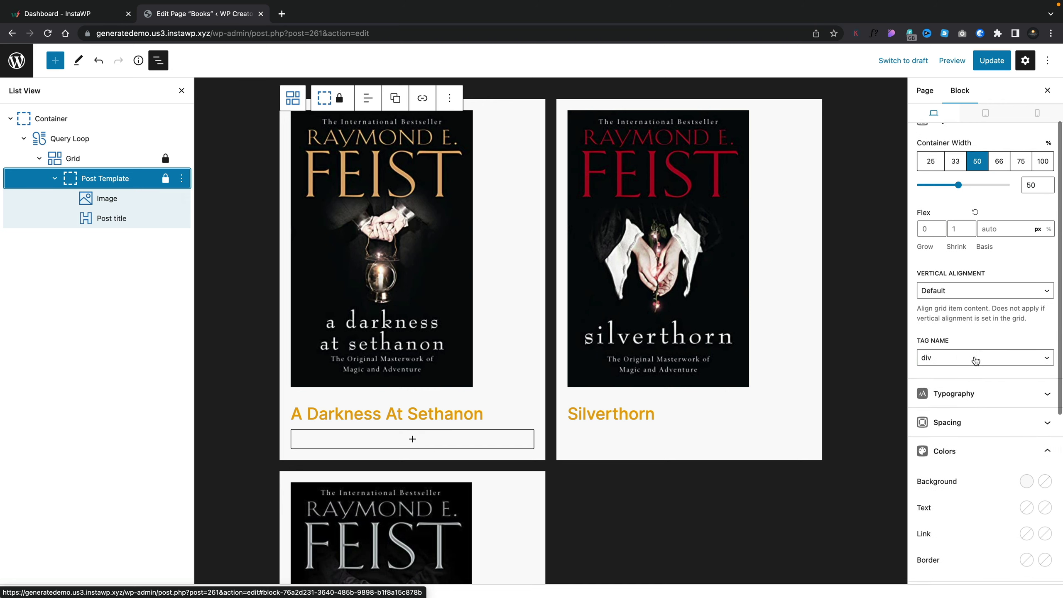
scroll(965, 428, "down", 1)
left_click(1025, 379)
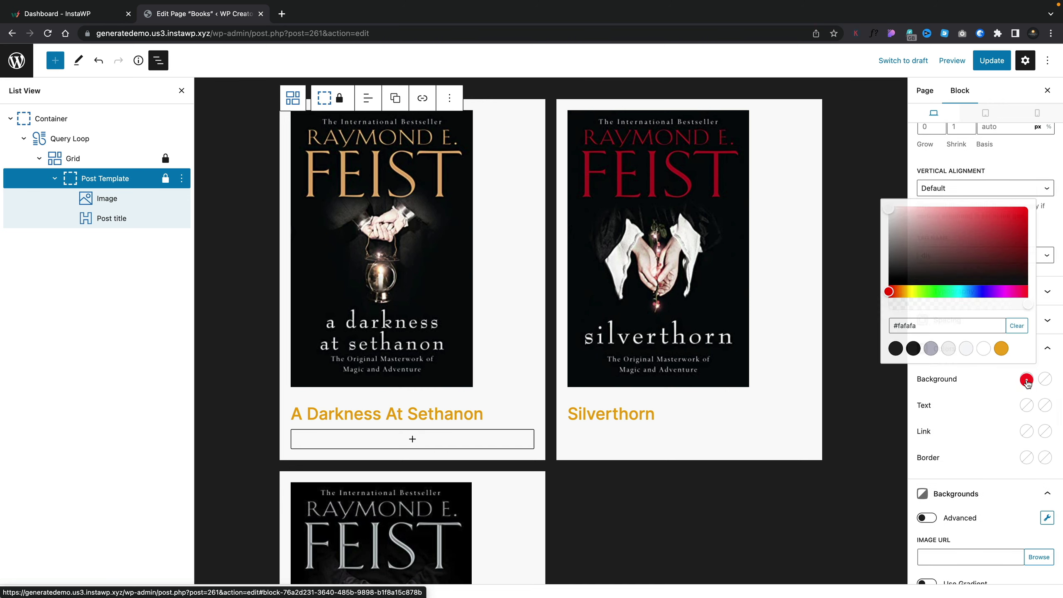
left_click(905, 347)
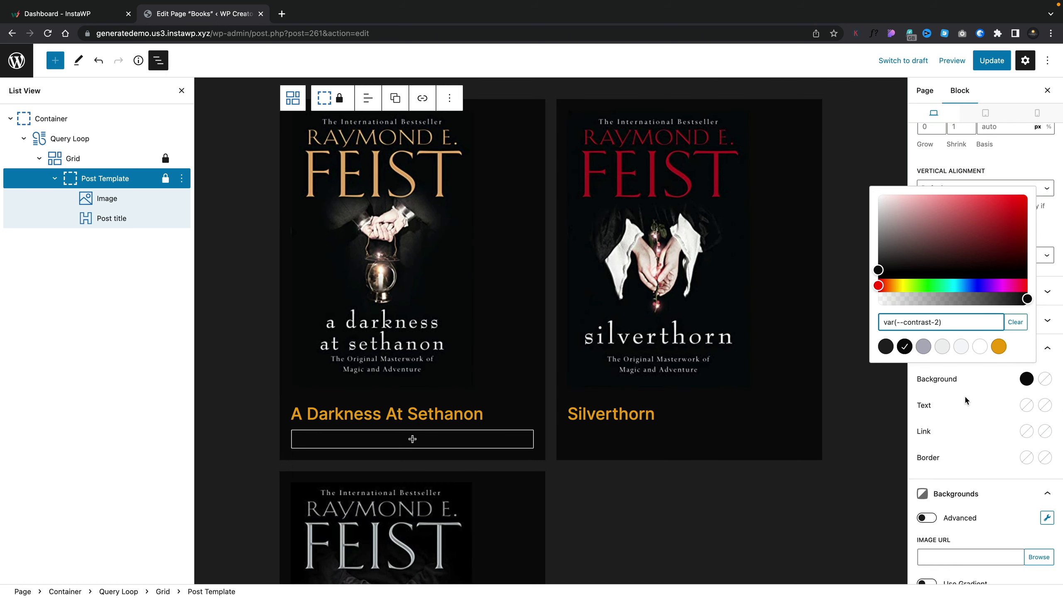
left_click(970, 405)
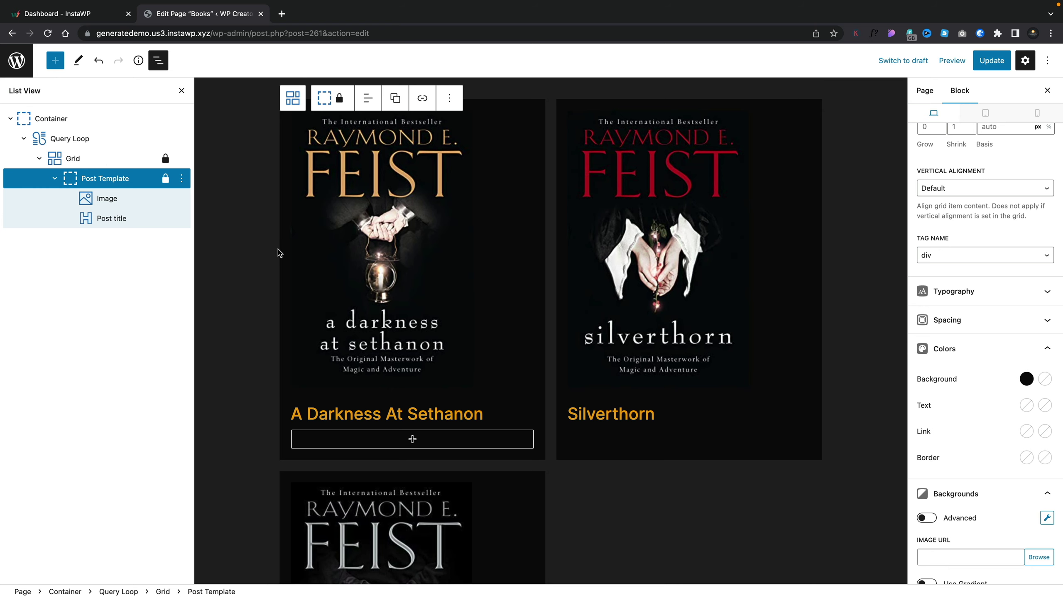
- Set the Post Template's container width to the 33% preset so the books sit three per row
left_click(72, 159)
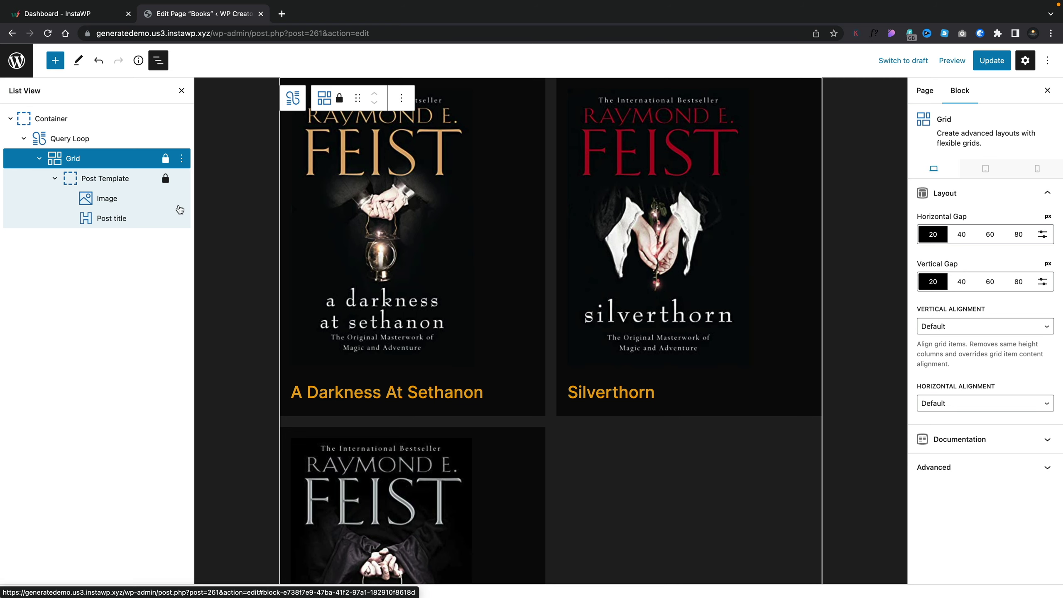
left_click(79, 179)
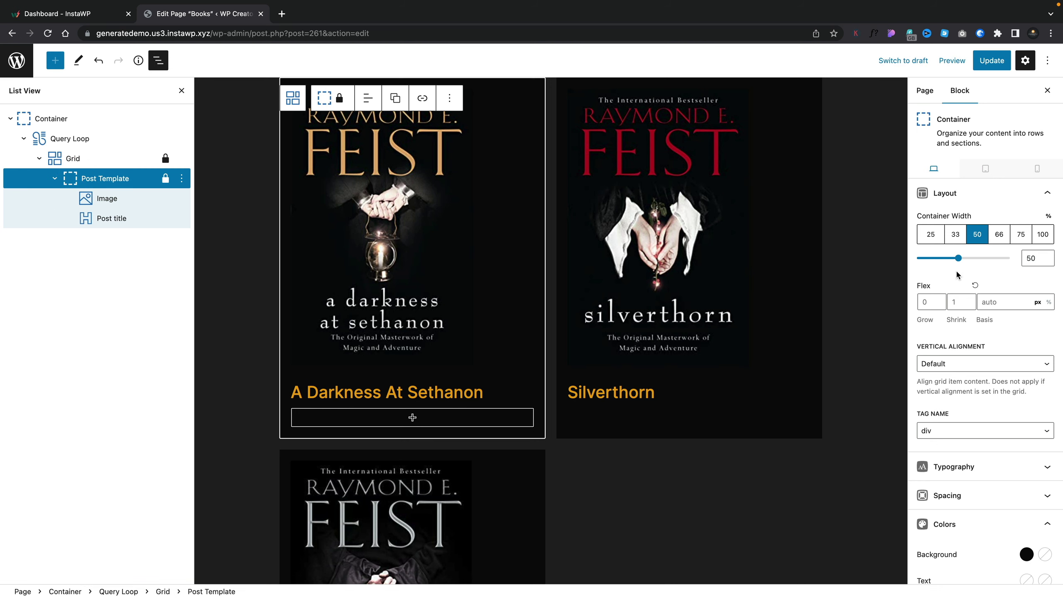
left_click(956, 235)
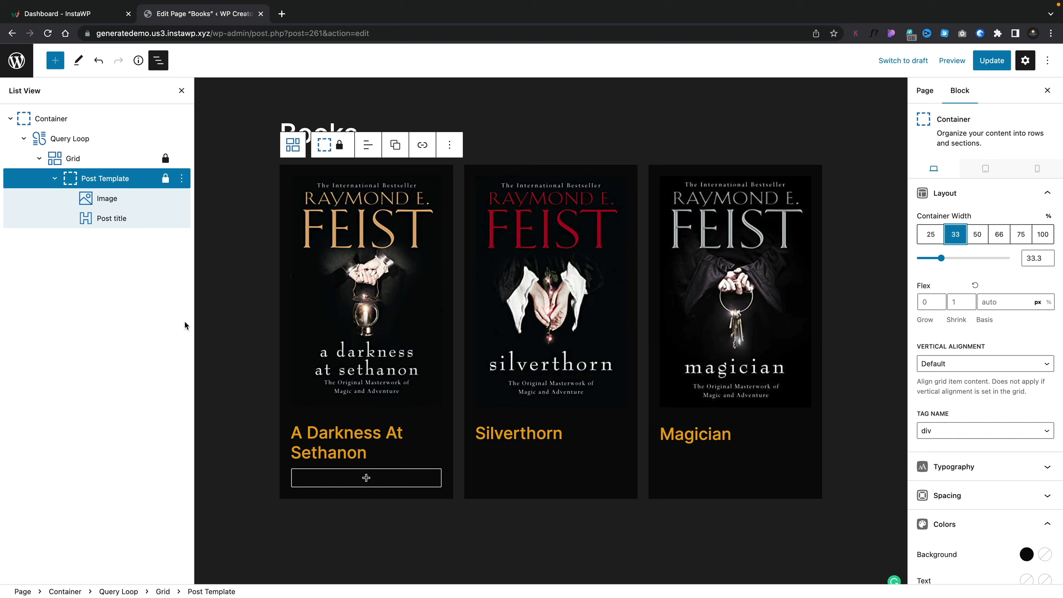
- Add a Headline block below the post title in the Post Template and make its tag a paragraph
left_click(365, 478)
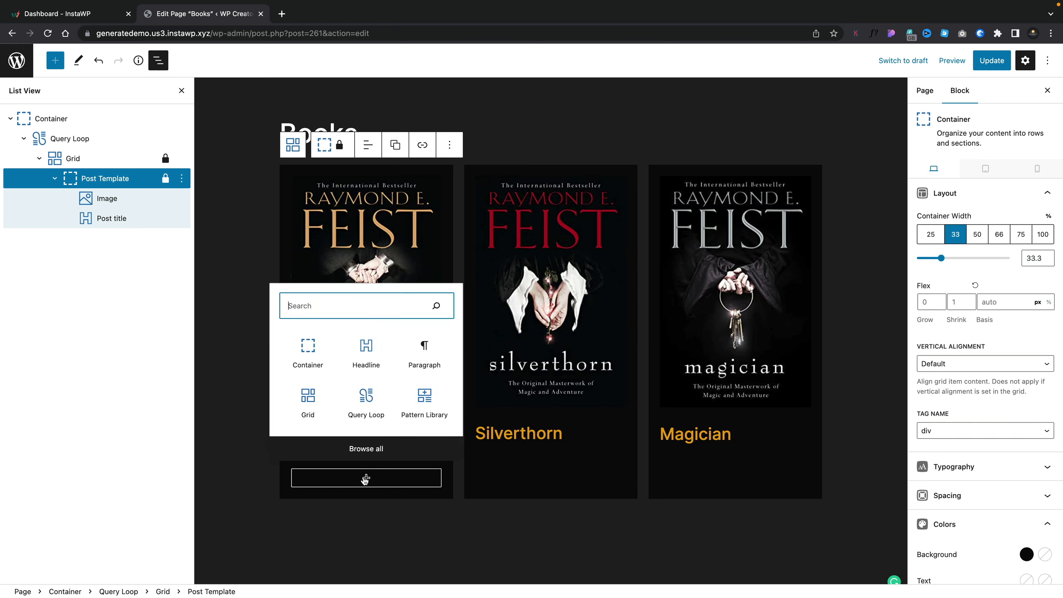
left_click(370, 350)
left_click(395, 444)
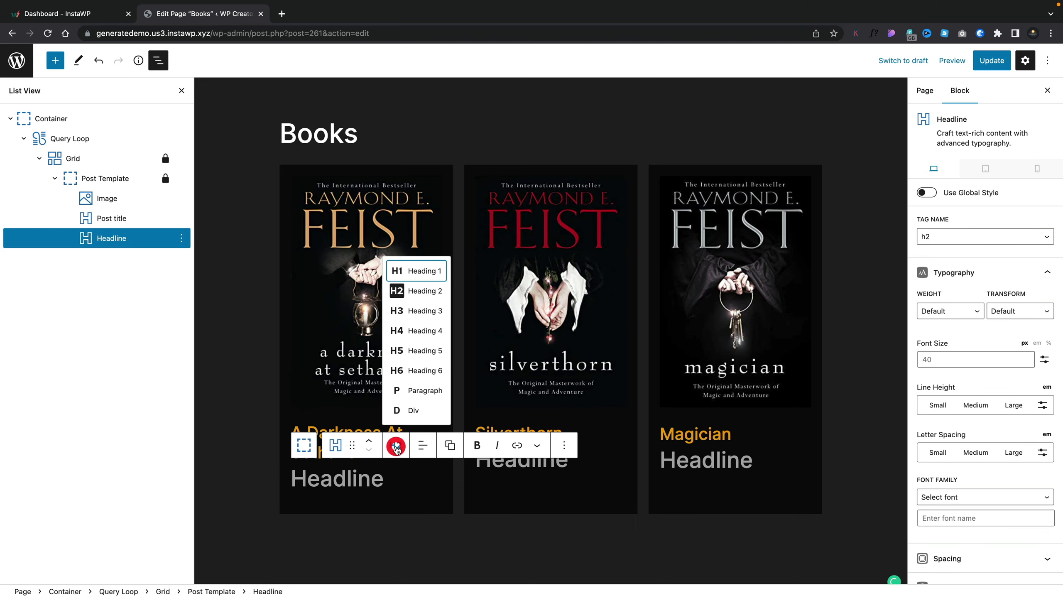
left_click(414, 394)
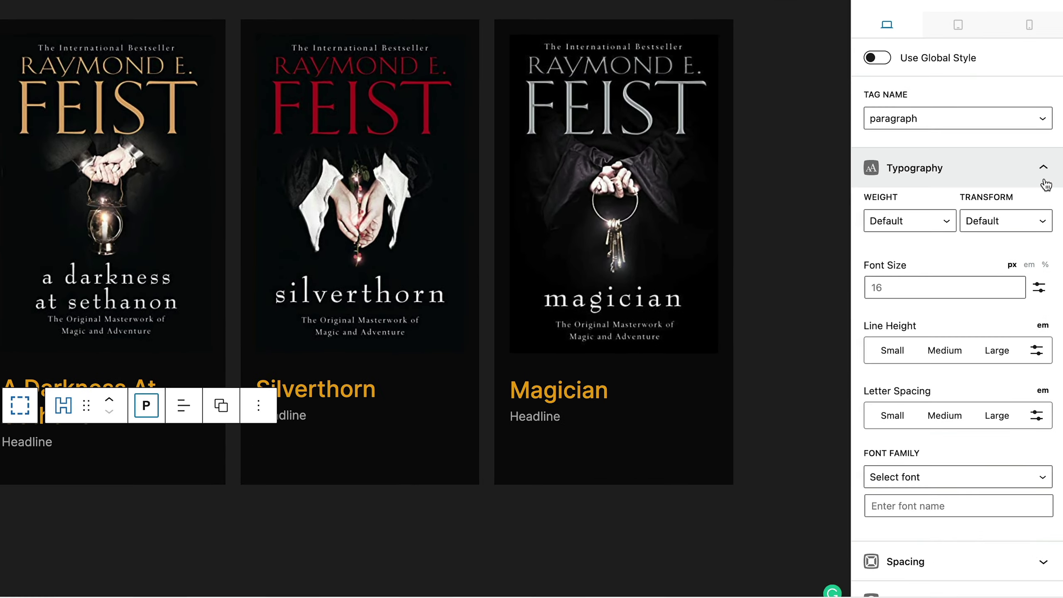
- Enable dynamic data on the new Headline block and set its content source to Post meta
left_click(1047, 272)
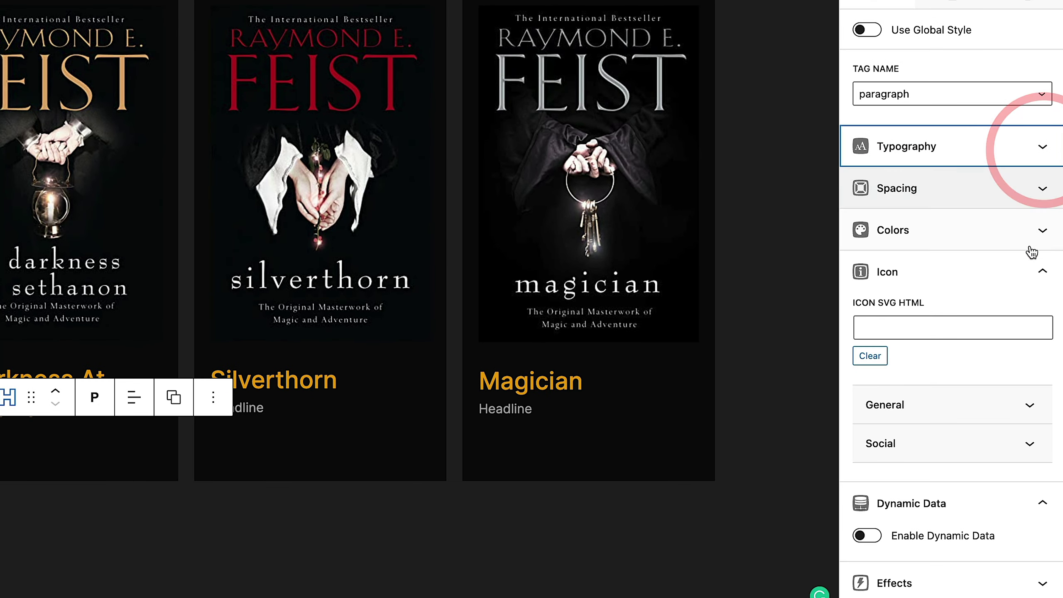
left_click(1035, 271)
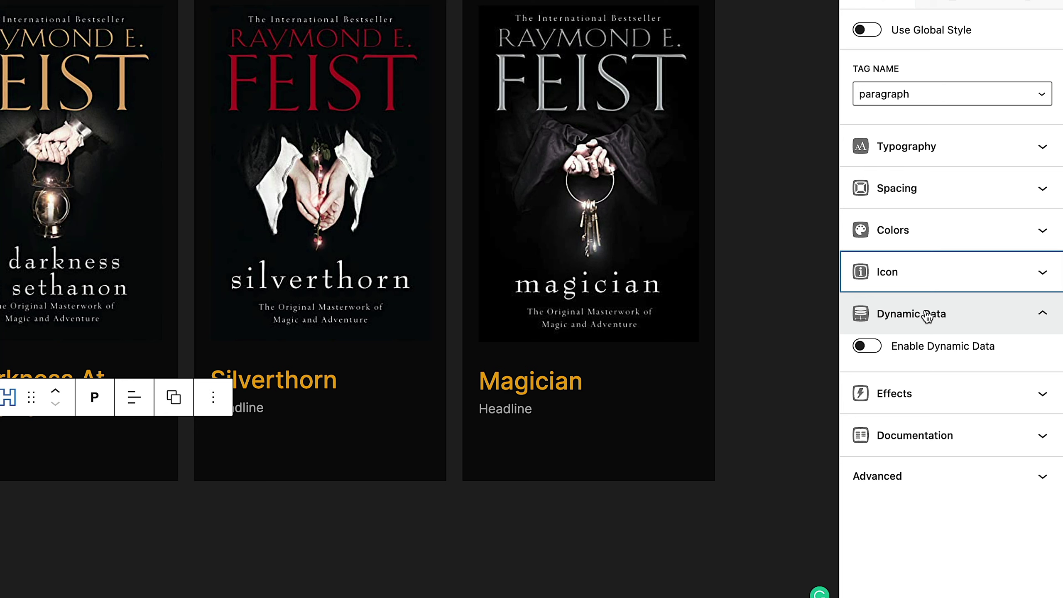
left_click(873, 346)
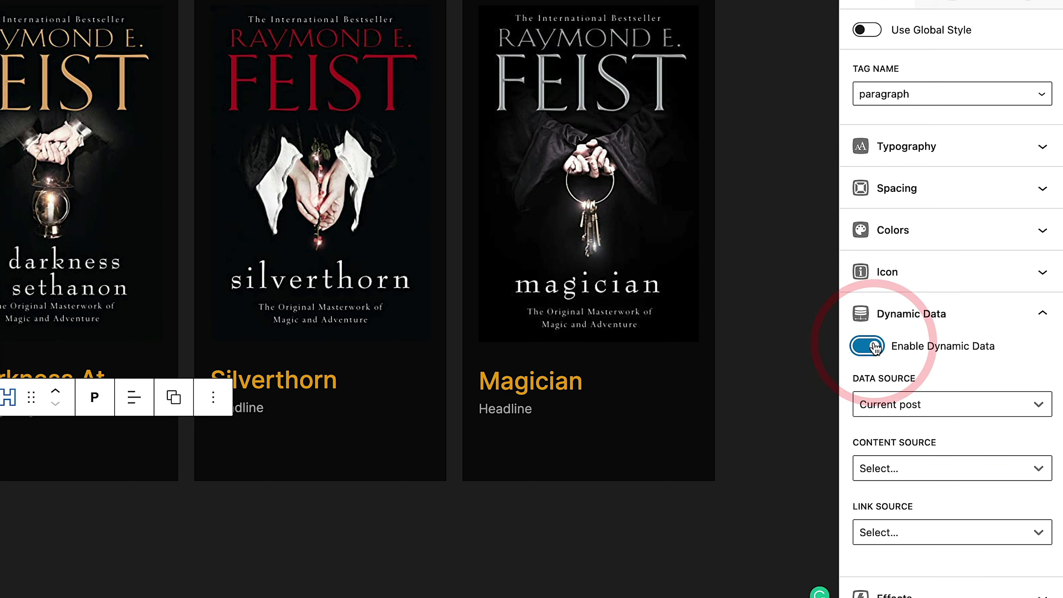
scroll(926, 382, "down", 3)
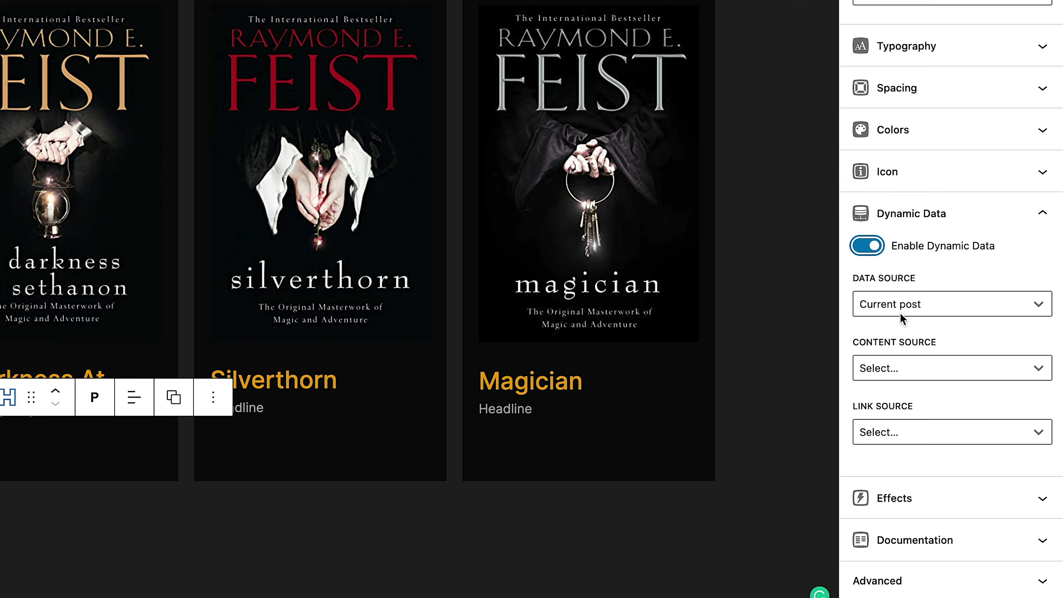
left_click(900, 367)
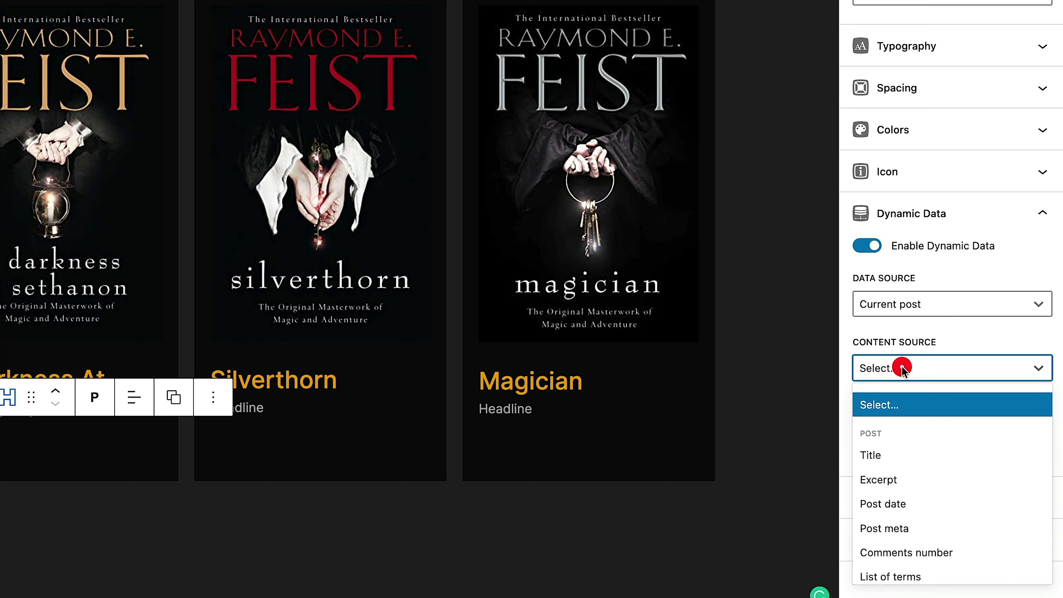
scroll(908, 450, "down", 2)
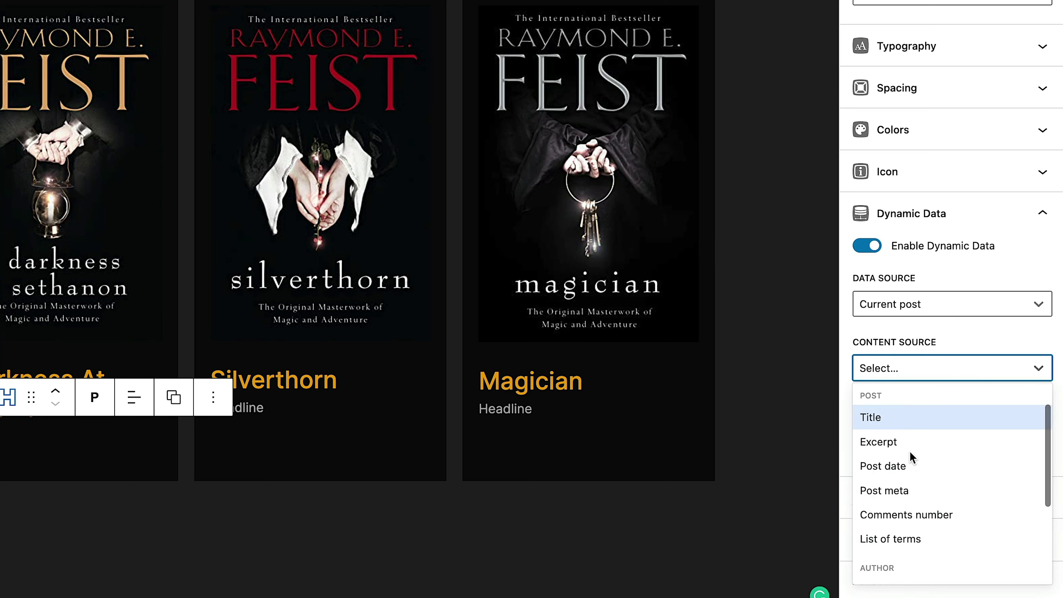
scroll(908, 450, "down", 2)
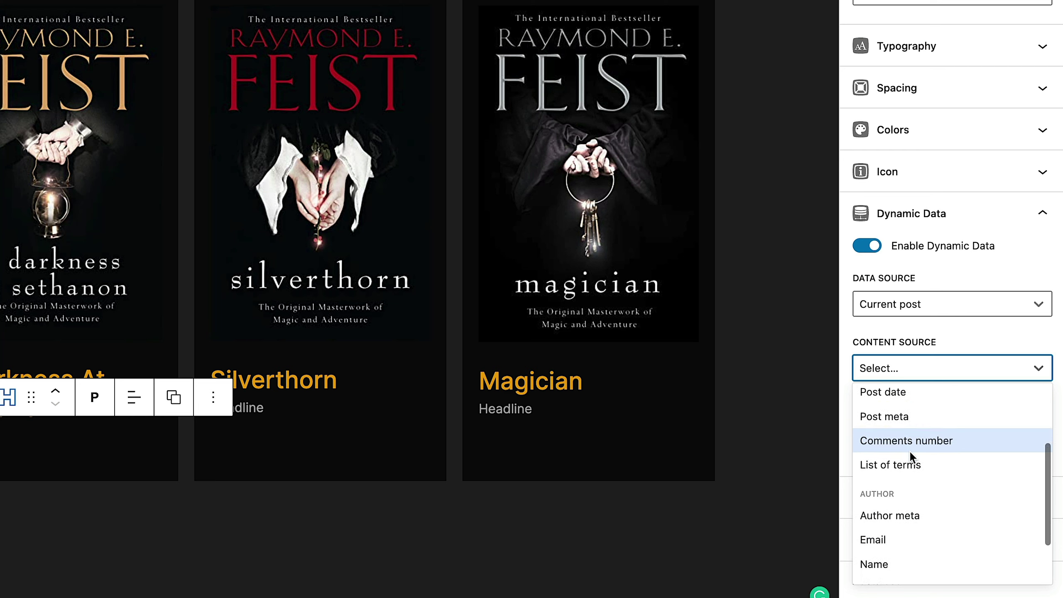
scroll(909, 450, "up", 2)
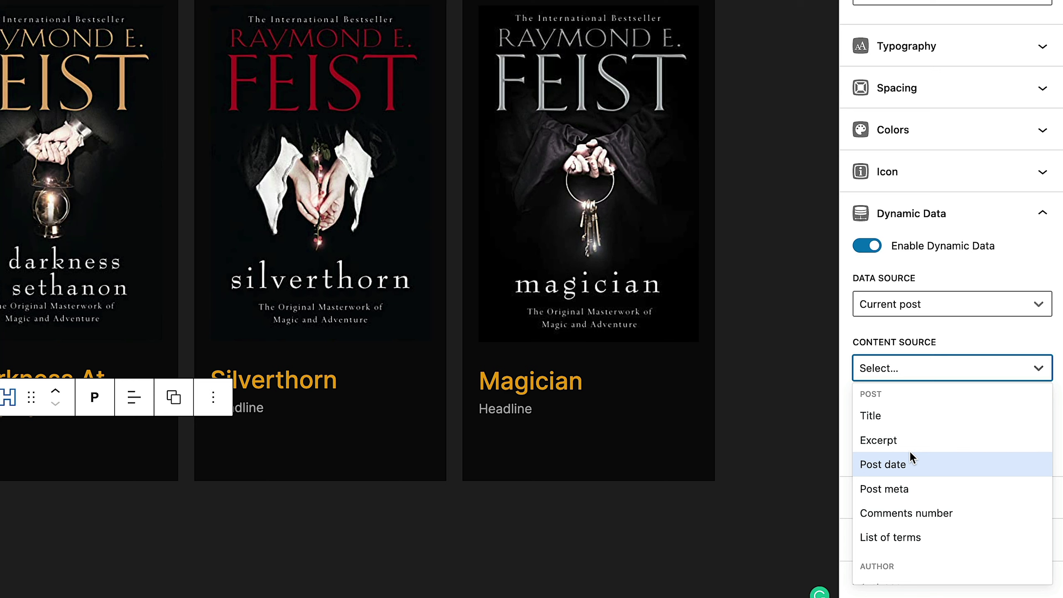
scroll(908, 450, "down", 1)
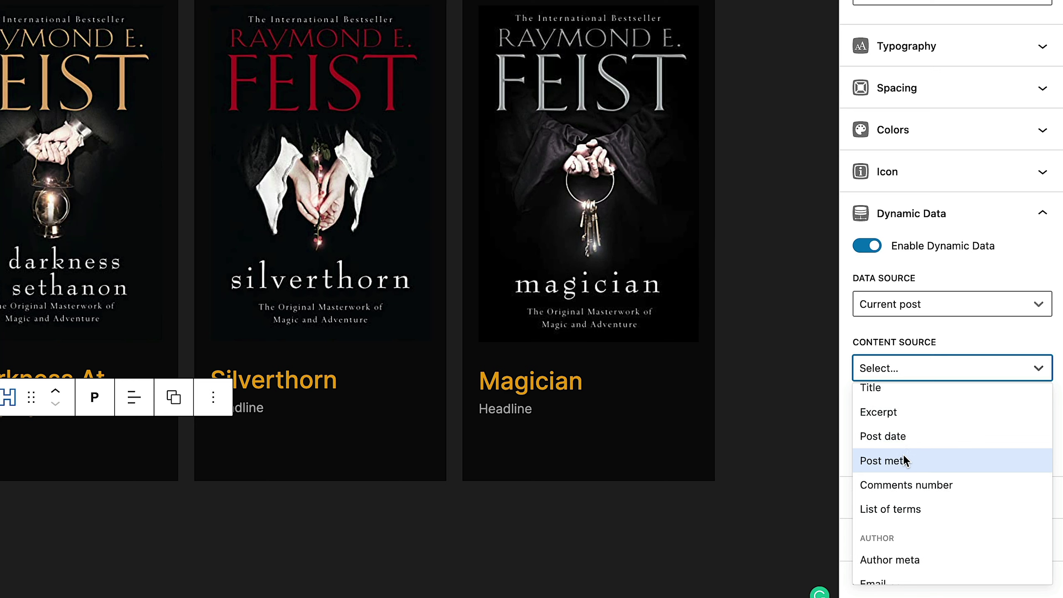
left_click(902, 454)
- Add "synopsis" as the post meta field for the dynamic headline
left_click(905, 431)
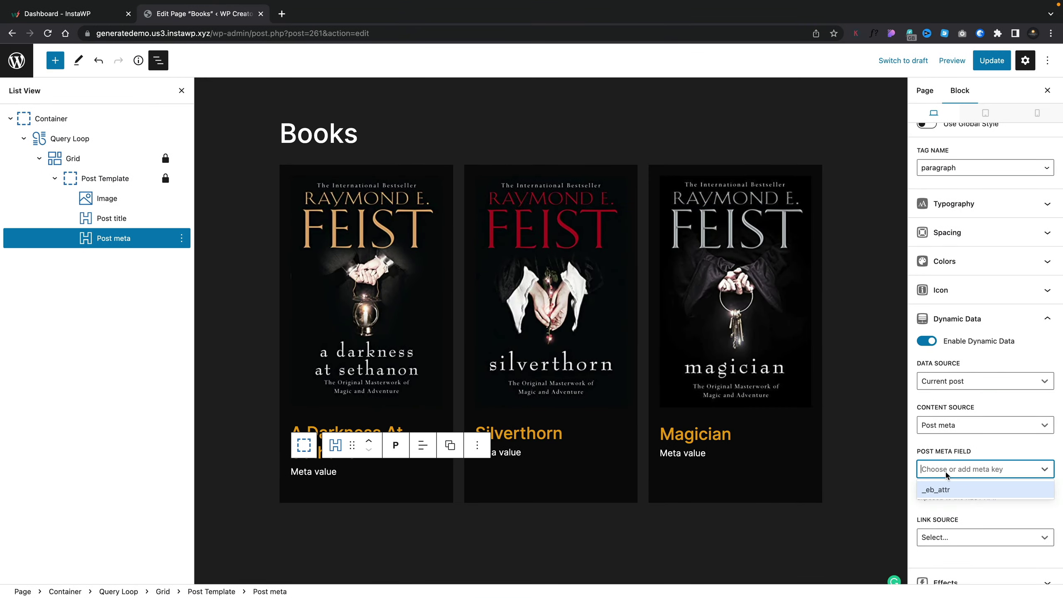
left_click(932, 468)
type("synopsis")
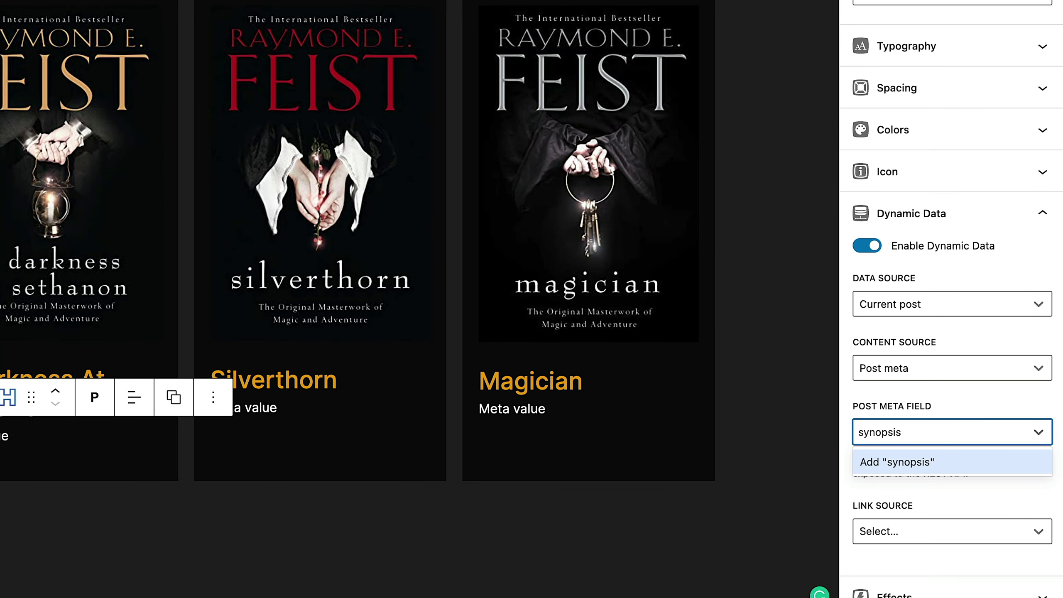
key("Return")
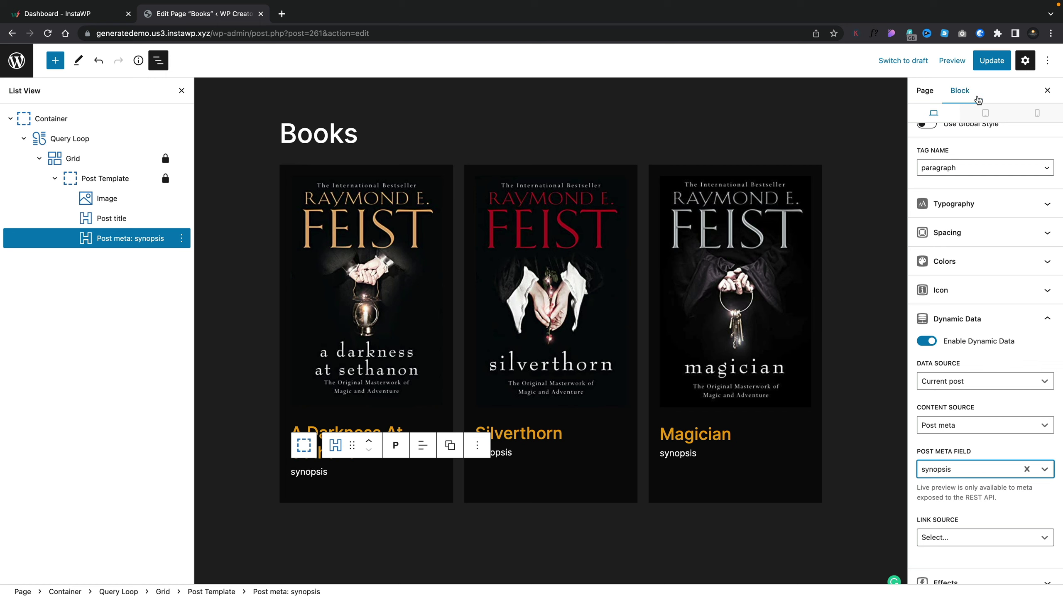
- Update the Books page, preview it in a new tab and look over the synopses under the book titles
left_click(989, 60)
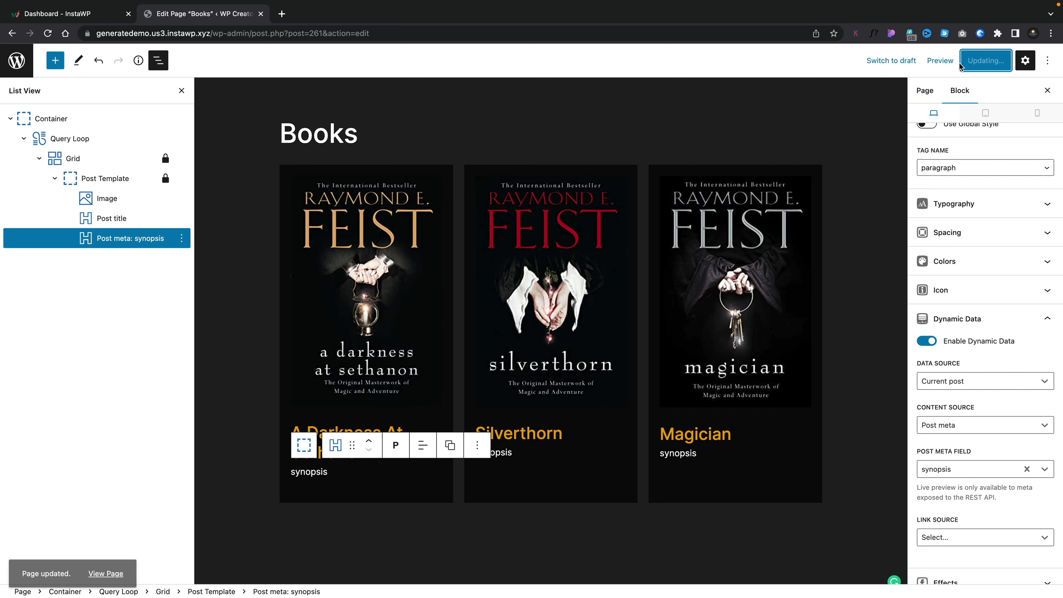
left_click(947, 63)
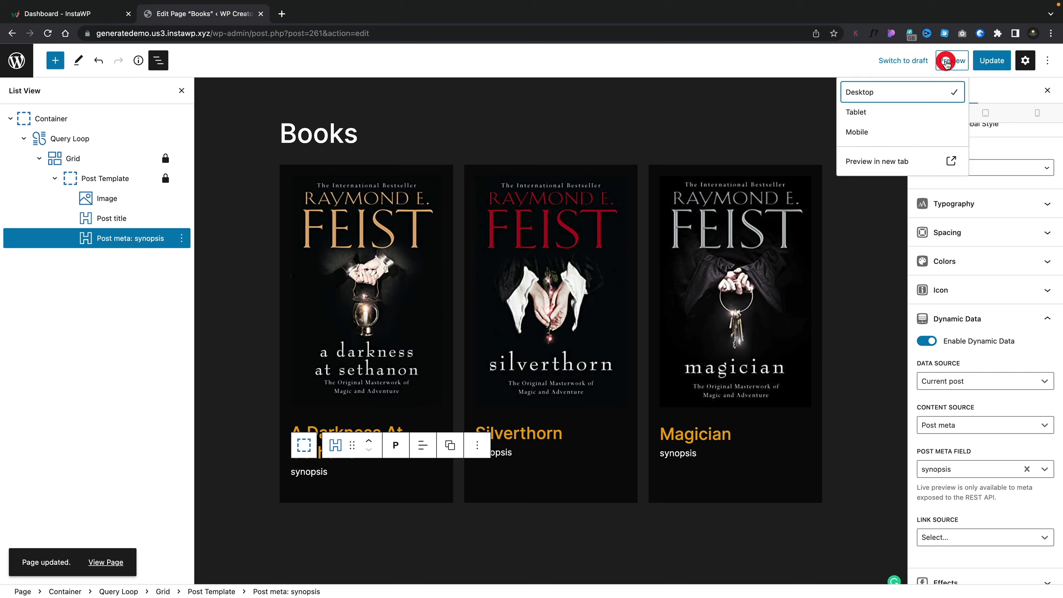
left_click(881, 162)
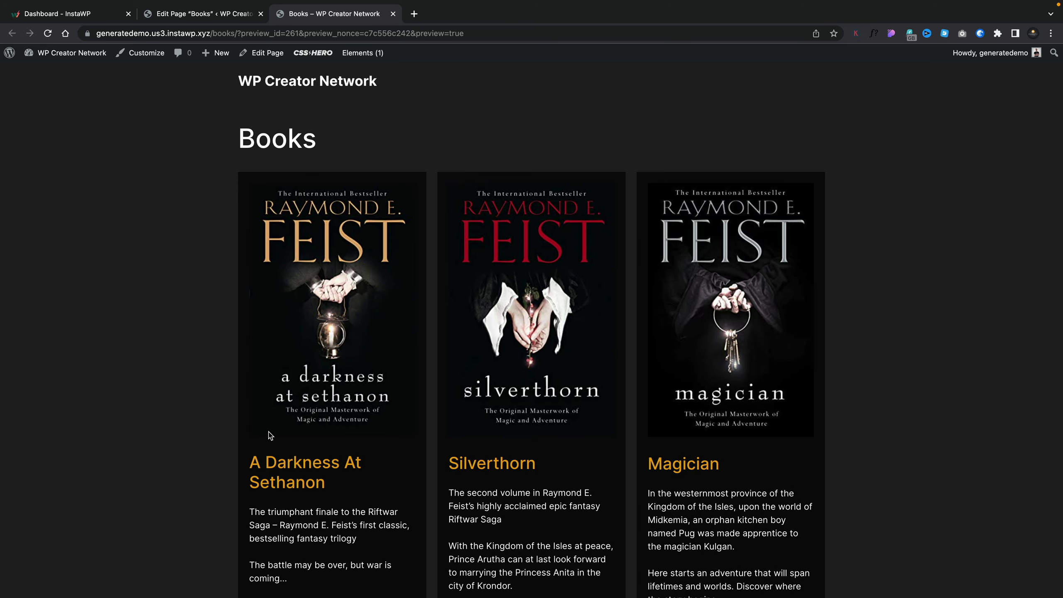
scroll(270, 435, "down", 3)
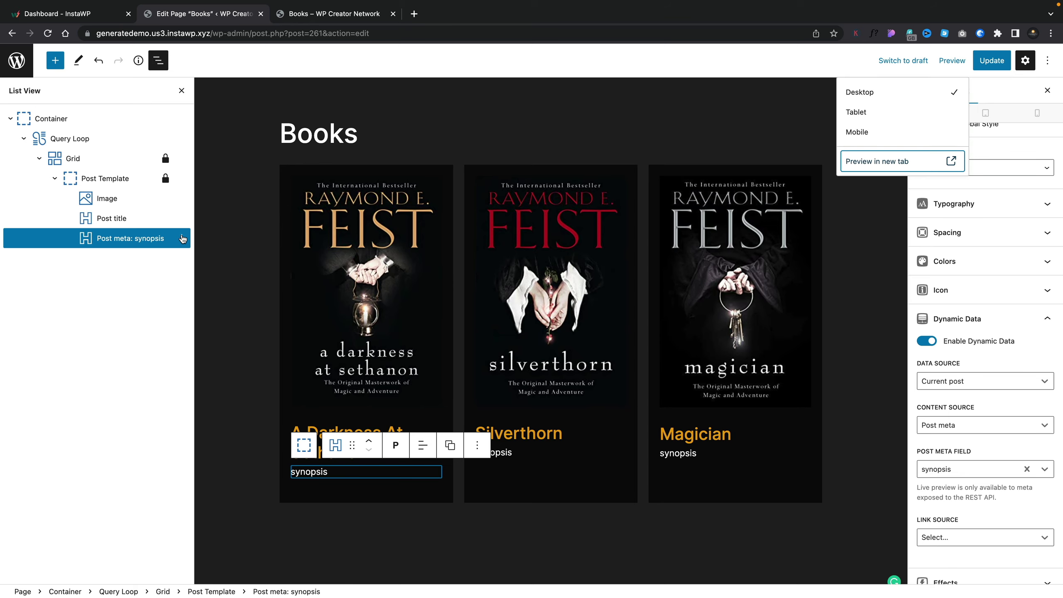
- Duplicate the synopsis post meta Headline twice inside the Post Template
left_click(182, 238)
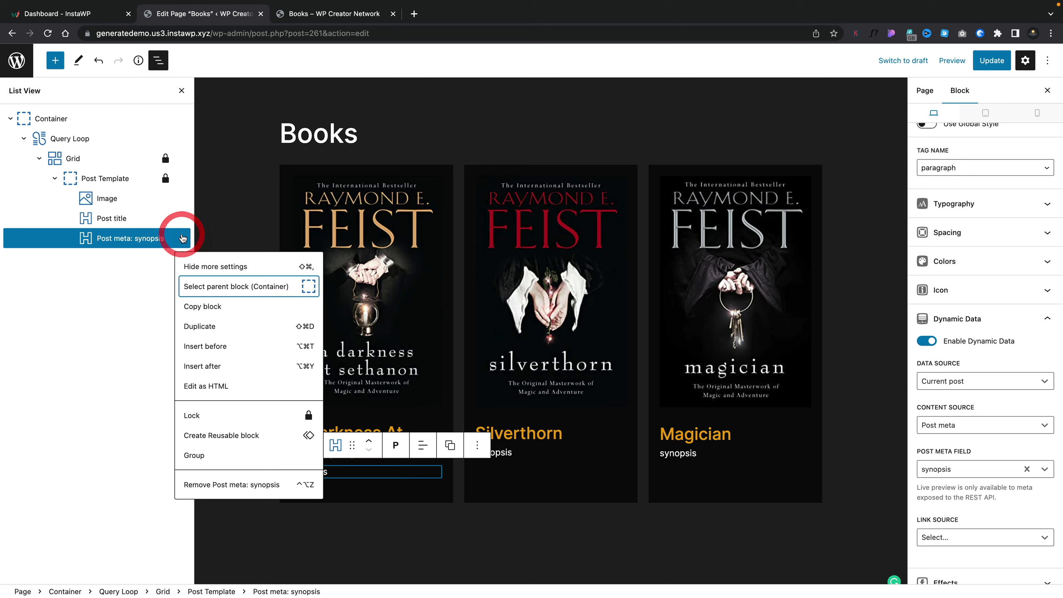
left_click(200, 320)
left_click(181, 258)
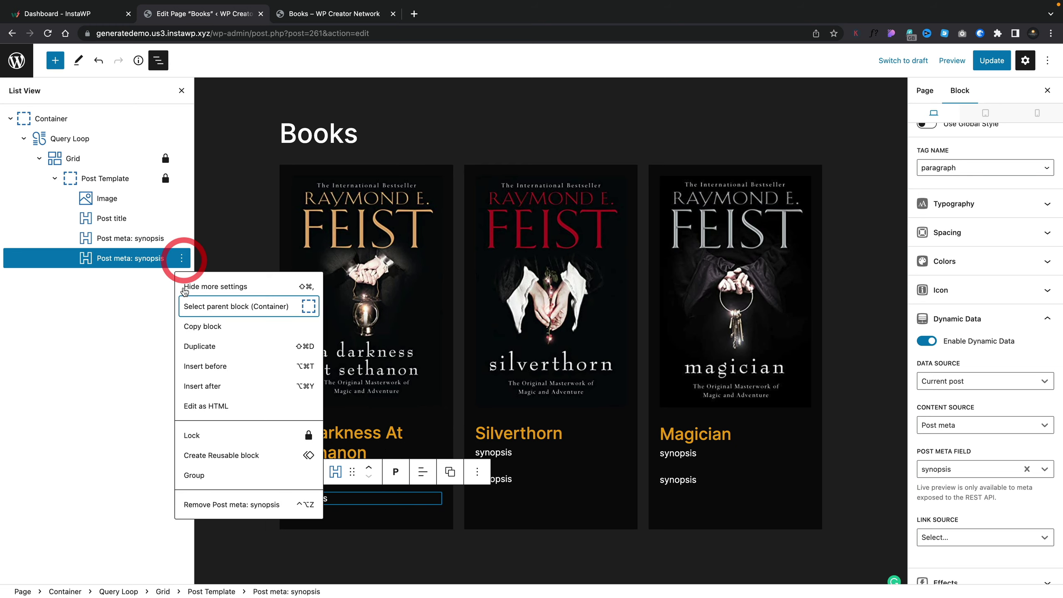
left_click(191, 344)
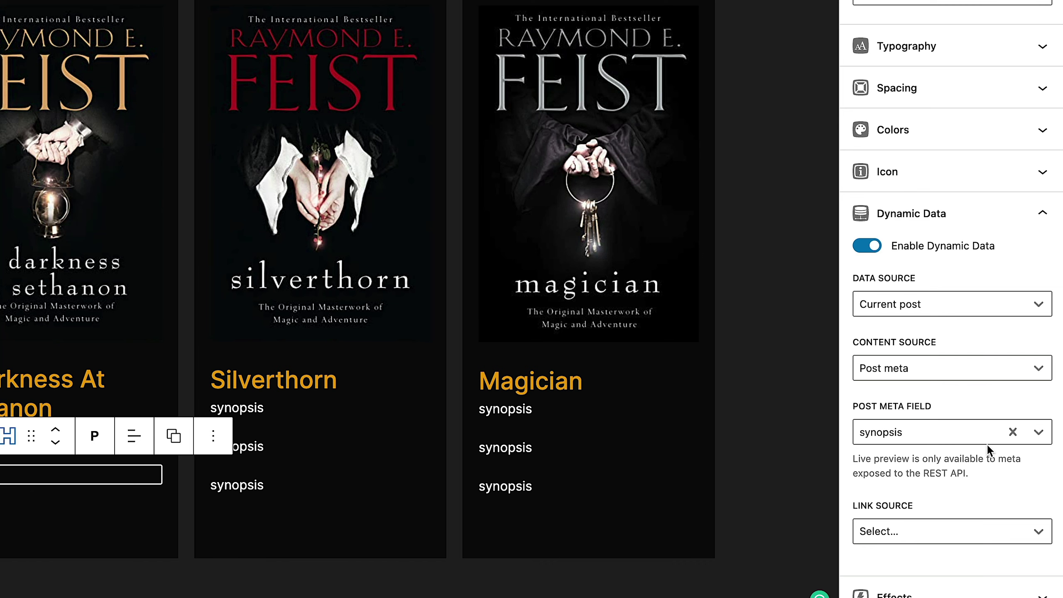
- Replace the post meta field of the middle synopsis Headline with "book_author"
left_click(1013, 434)
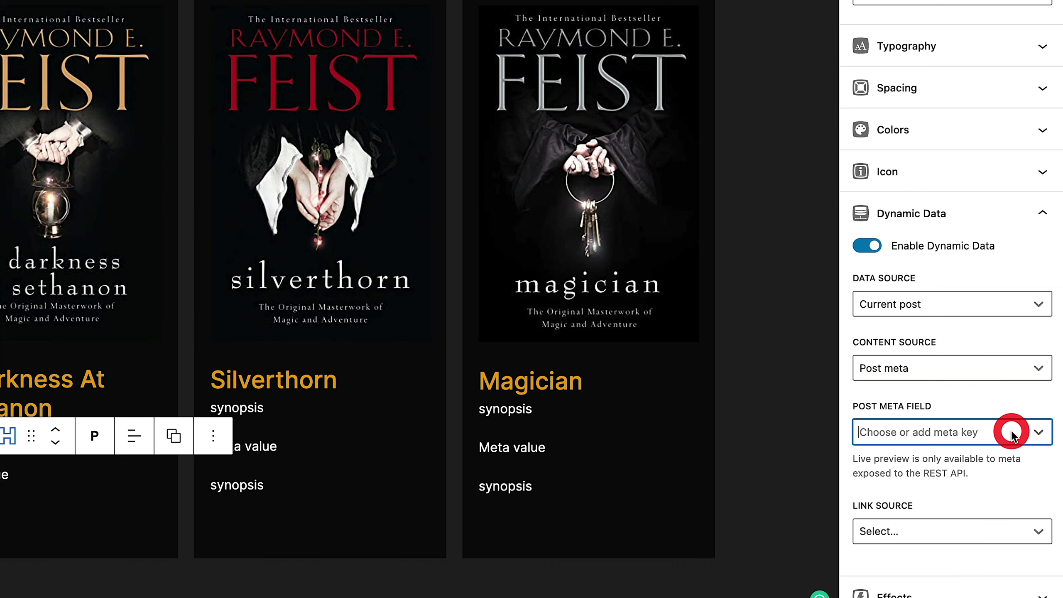
left_click(956, 430)
type("book_author")
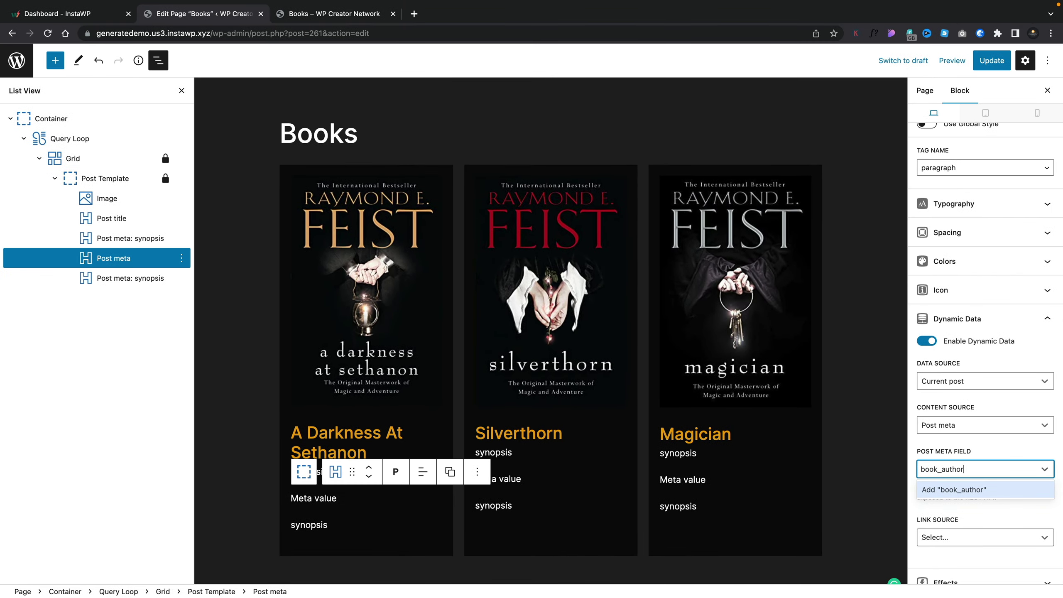
key("Return")
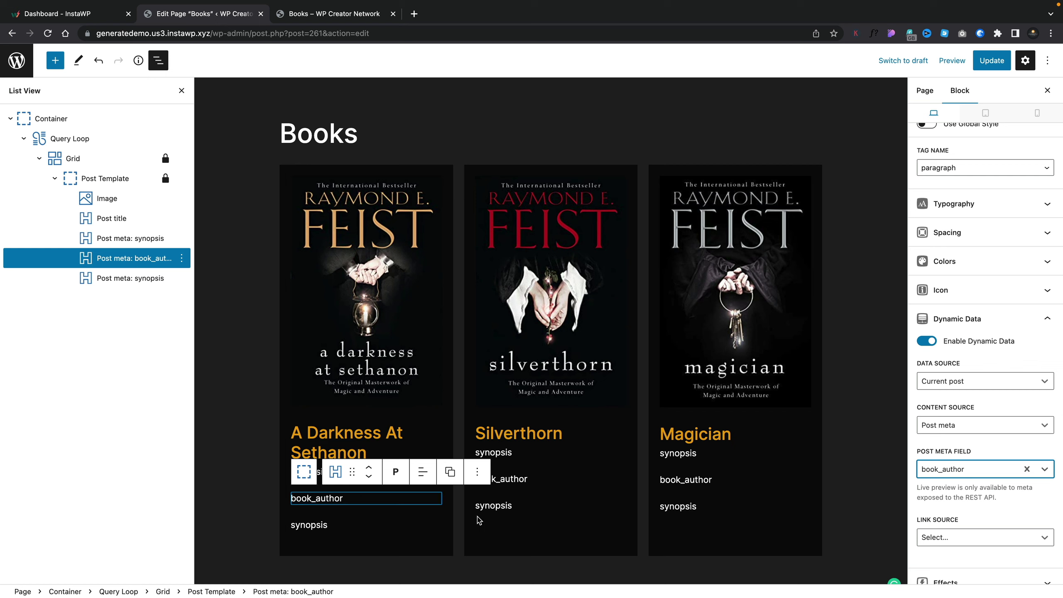
- Replace the post meta field of the last synopsis Headline with "book_price"
left_click(114, 278)
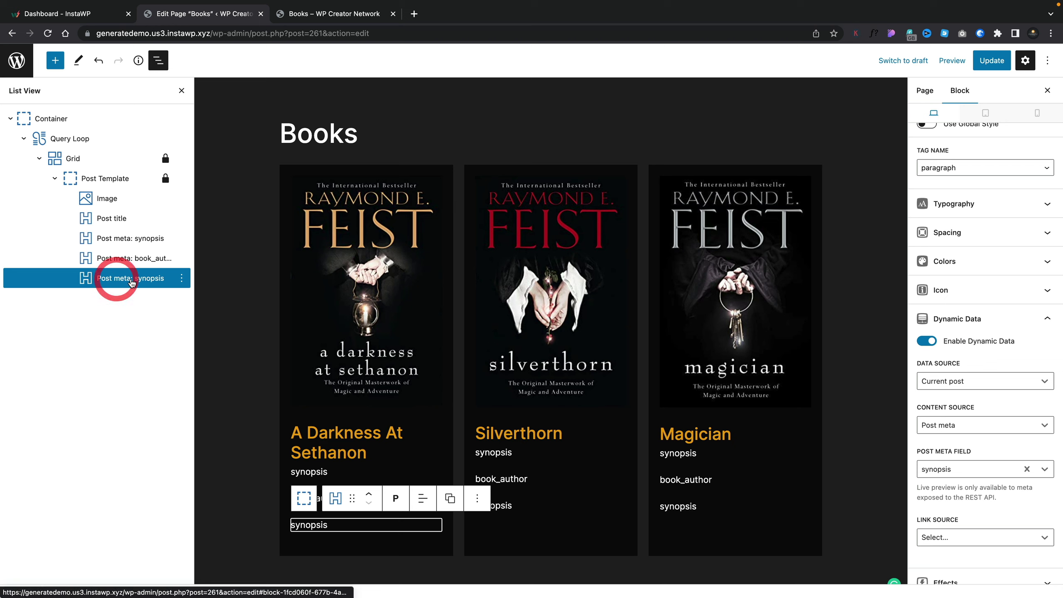
left_click(964, 469)
left_click(1025, 468)
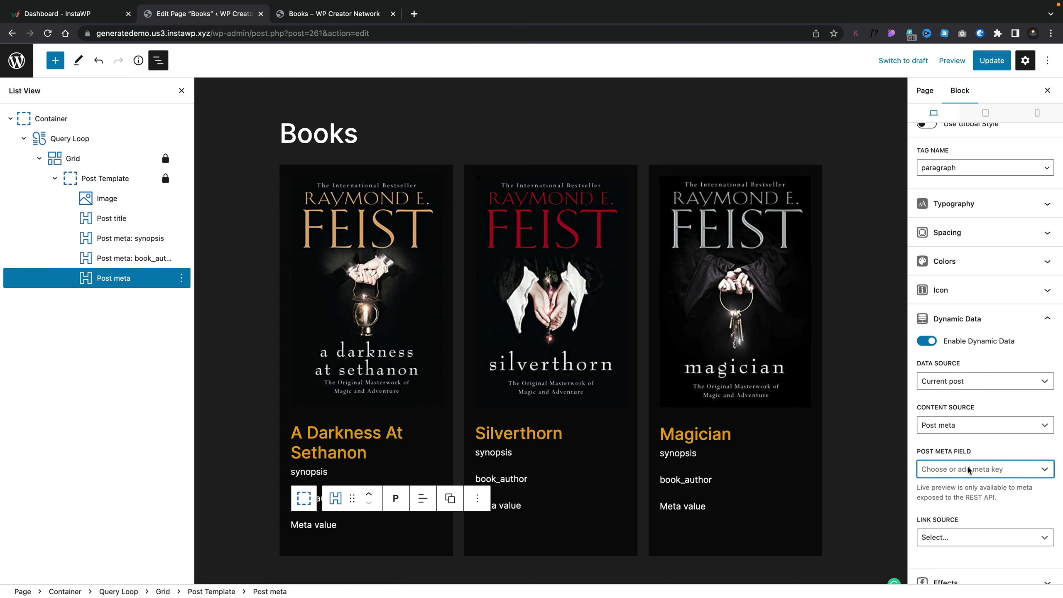
type("book_price")
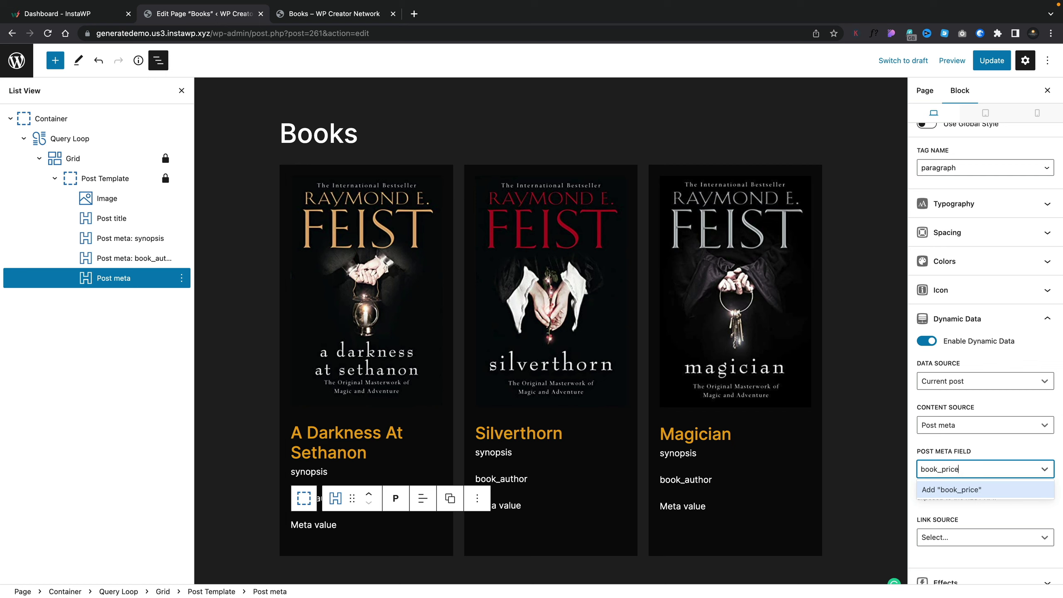
key("Return")
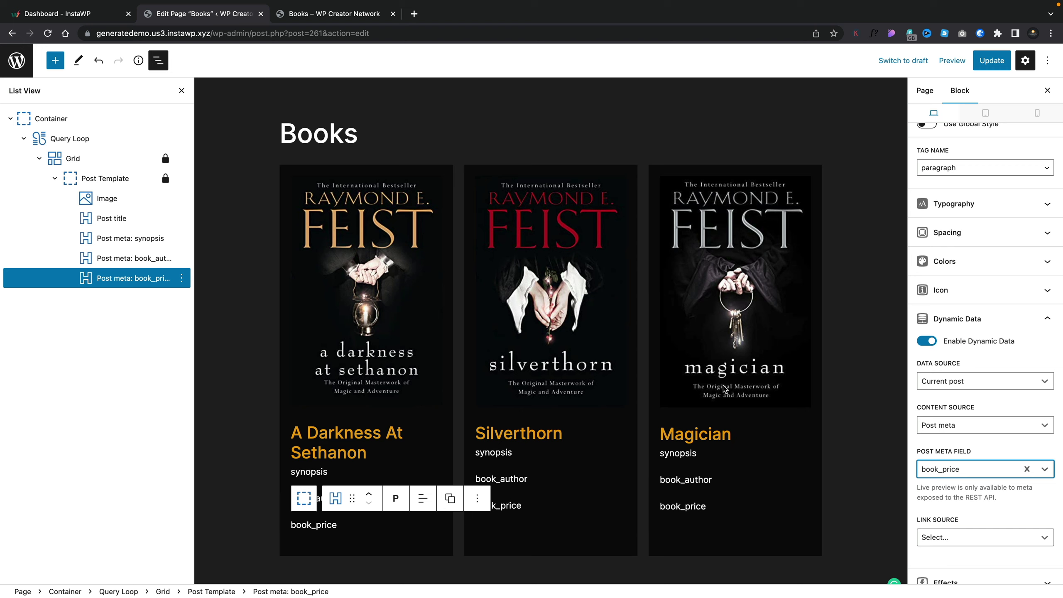
- Update the Books page, check the author and price under each book in the preview, and return to the editor
left_click(992, 61)
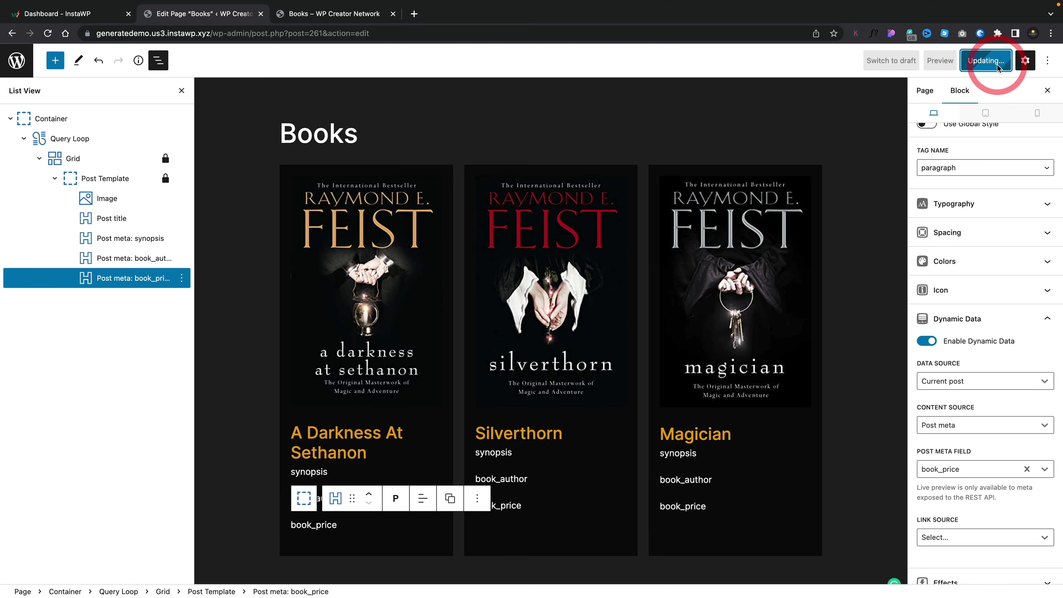
left_click(342, 15)
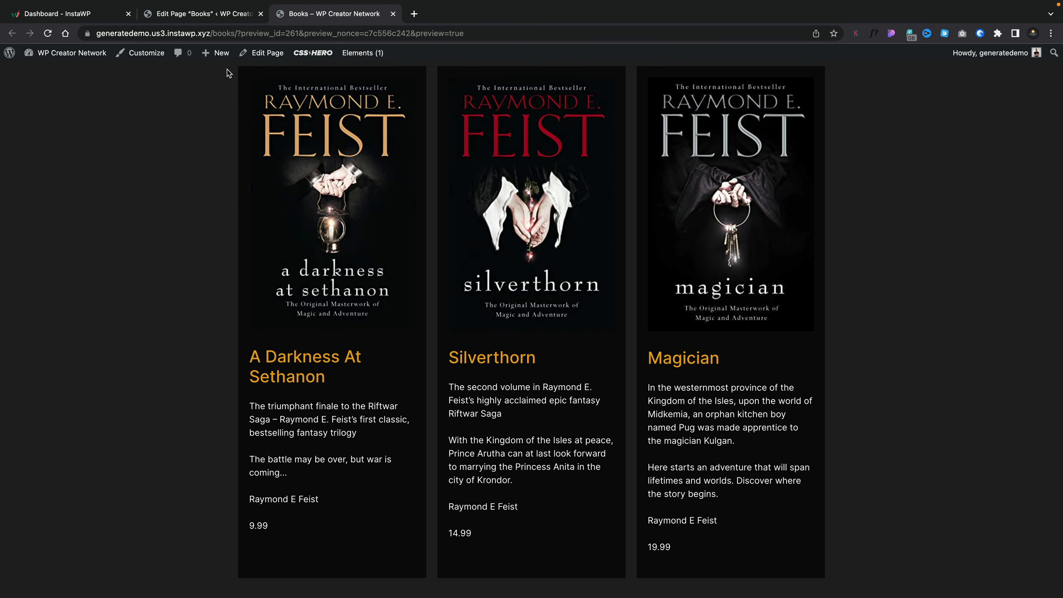
left_click(220, 13)
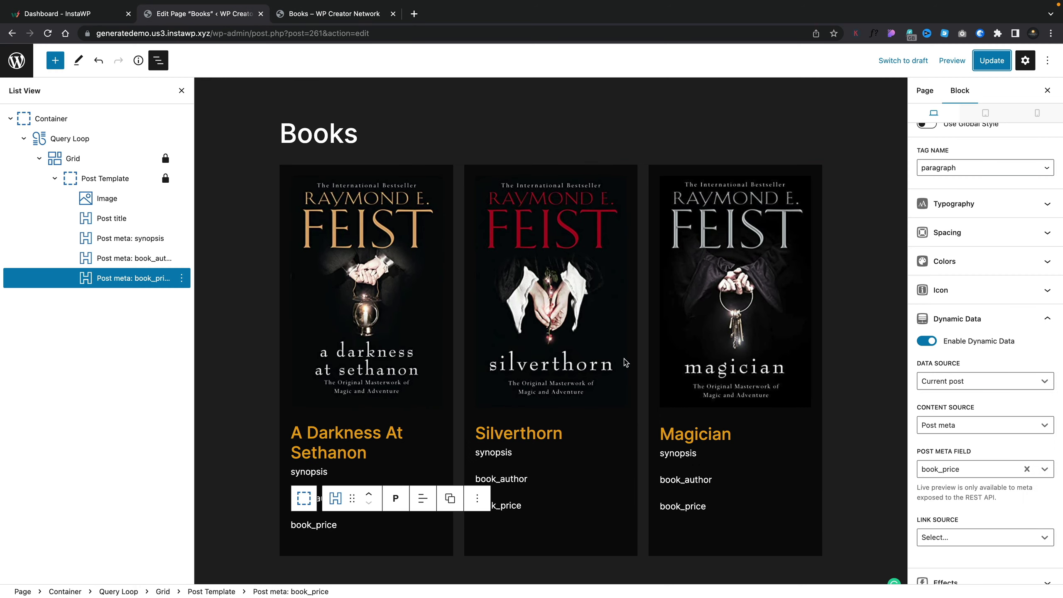
- Add the prefix "By:" to the book_author Headline as its icon SVG HTML
left_click(123, 259)
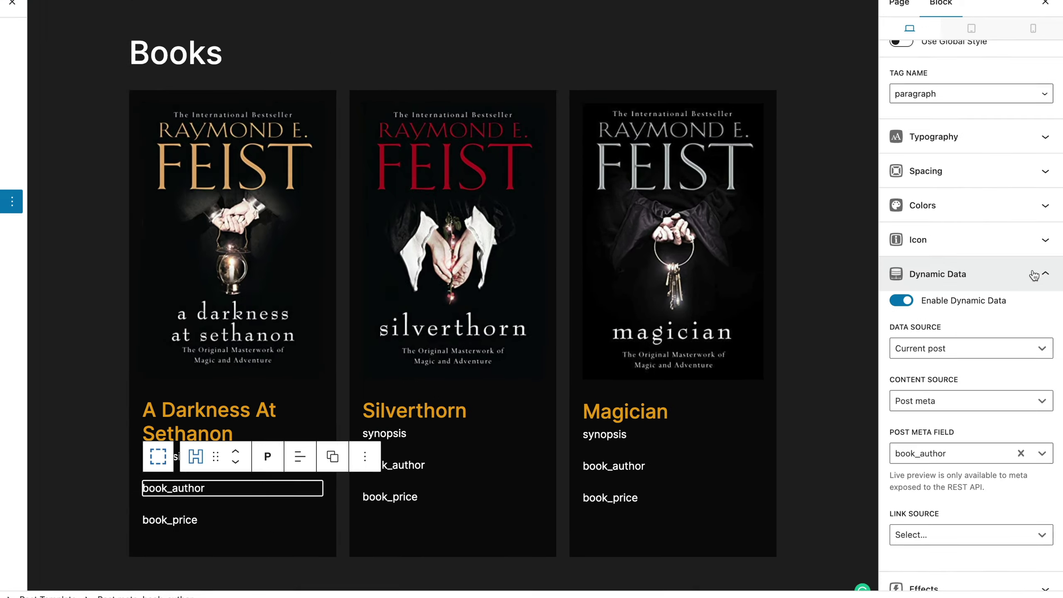
left_click(1021, 318)
left_click(1035, 277)
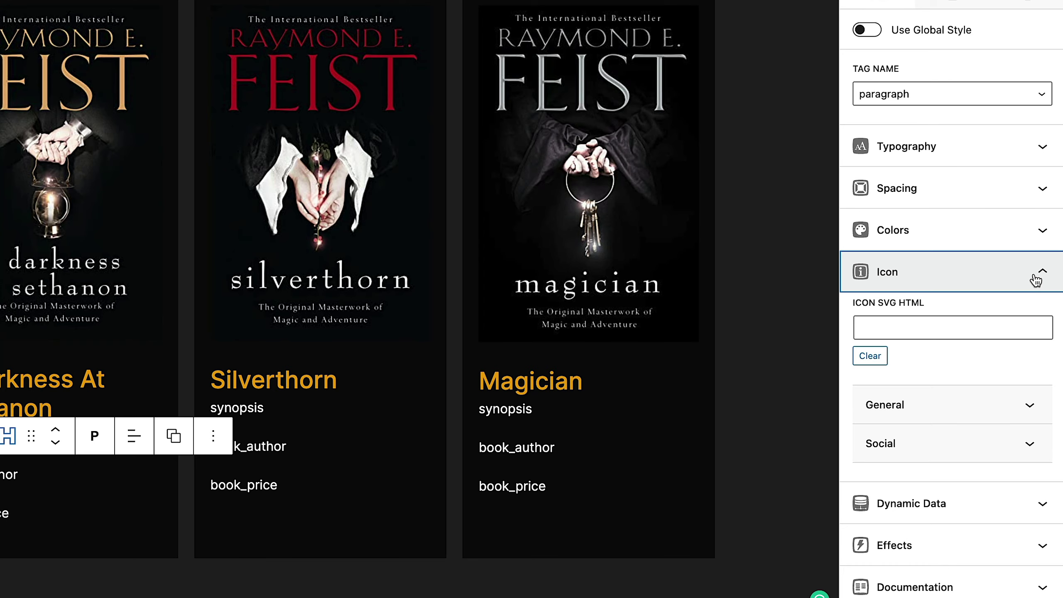
left_click(949, 335)
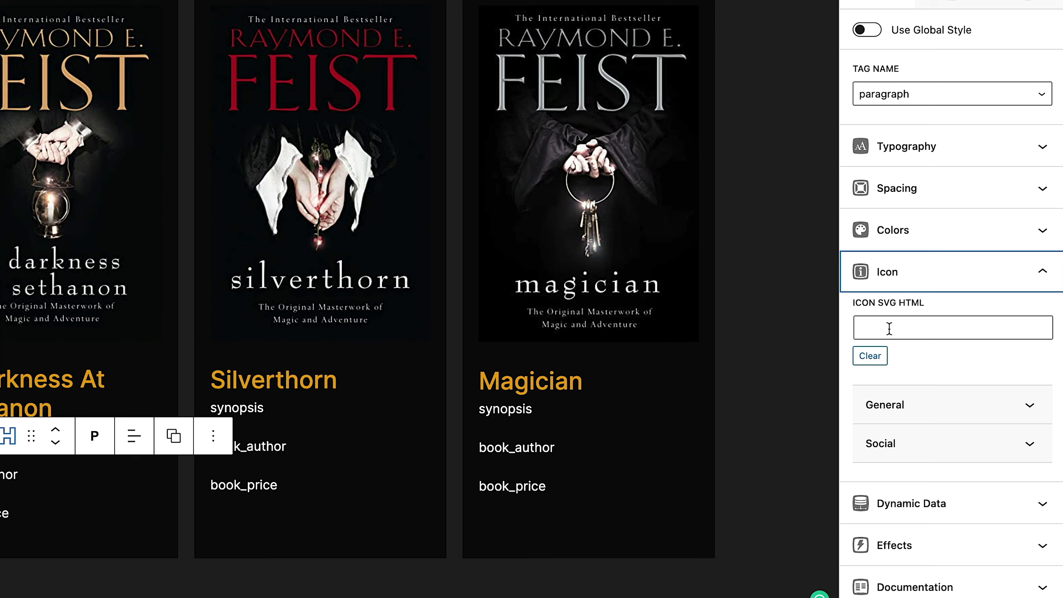
type("By:")
left_click(946, 352)
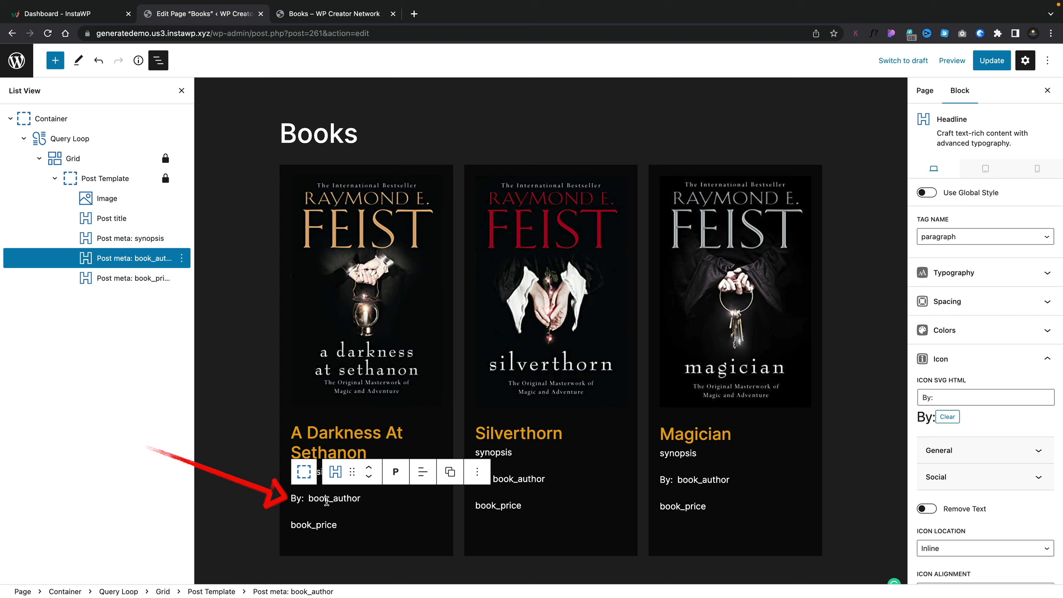
- Add the prefix "£" to the book_price Headline as its icon SVG HTML
left_click(136, 279)
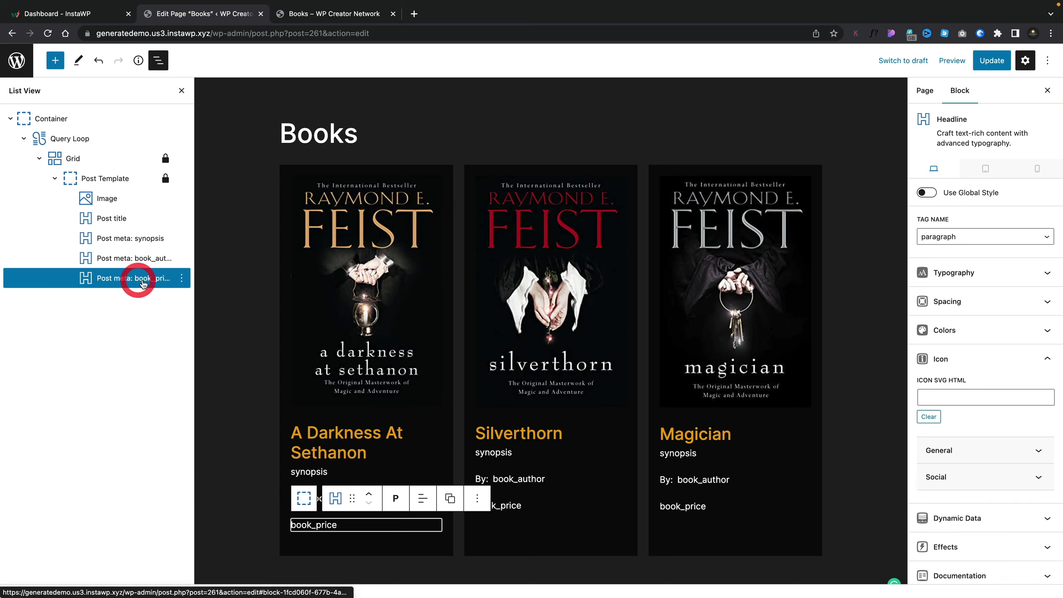
left_click(957, 397)
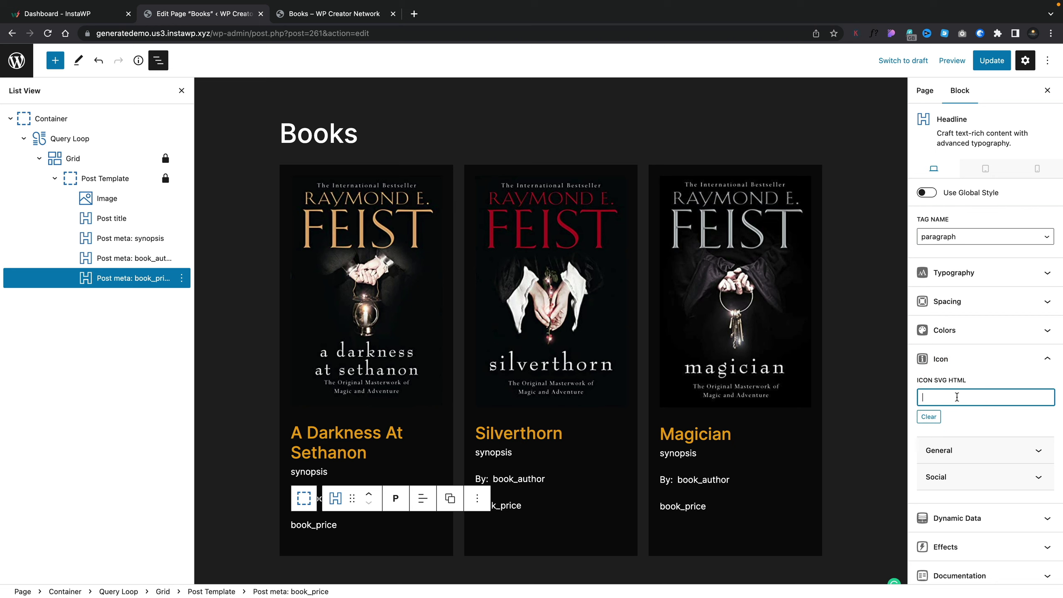
type("£")
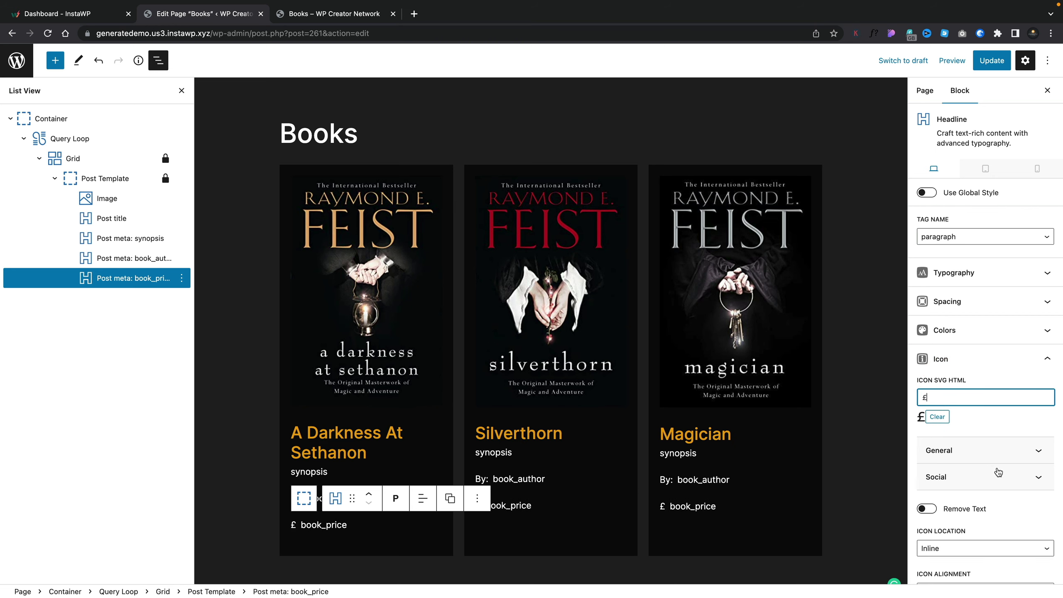
- Set the right padding of the book_price Headline's icon to 0.1 em
scroll(1002, 475, "down", 5)
scroll(997, 467, "down", 2)
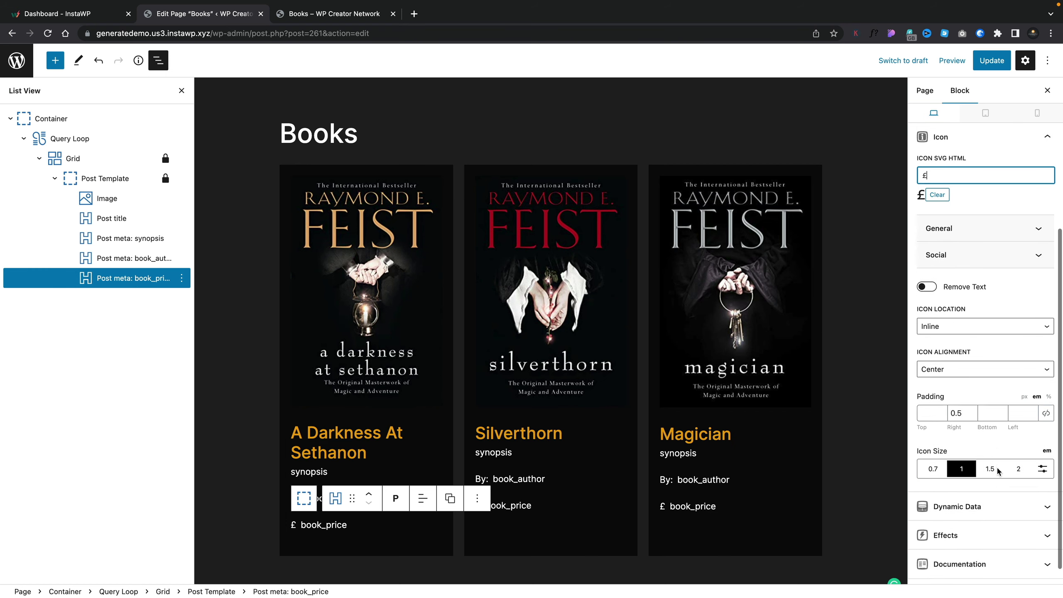
left_click(962, 409)
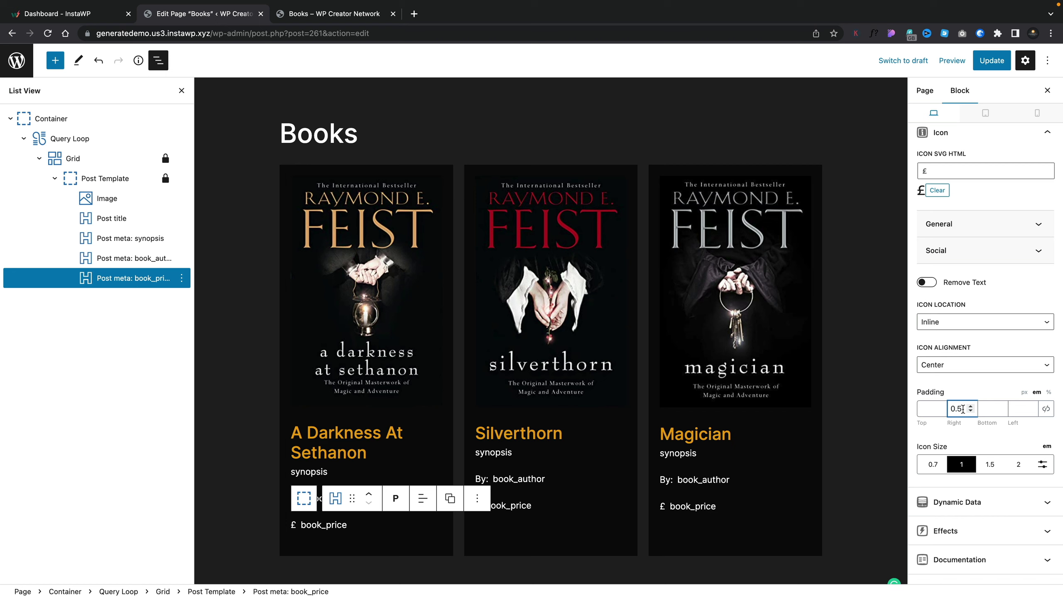
key("BackSpace")
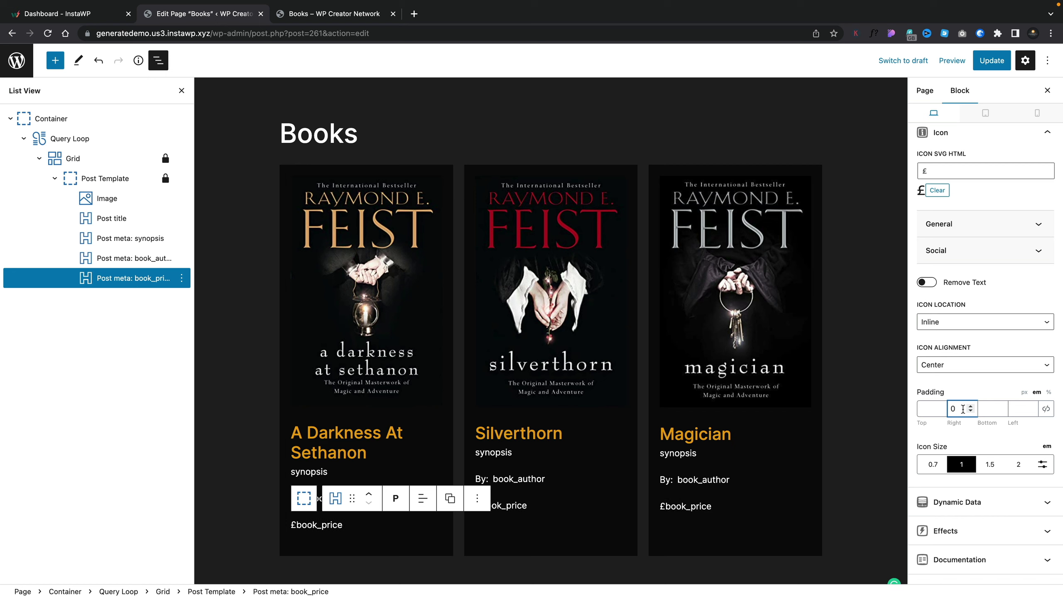
type("1")
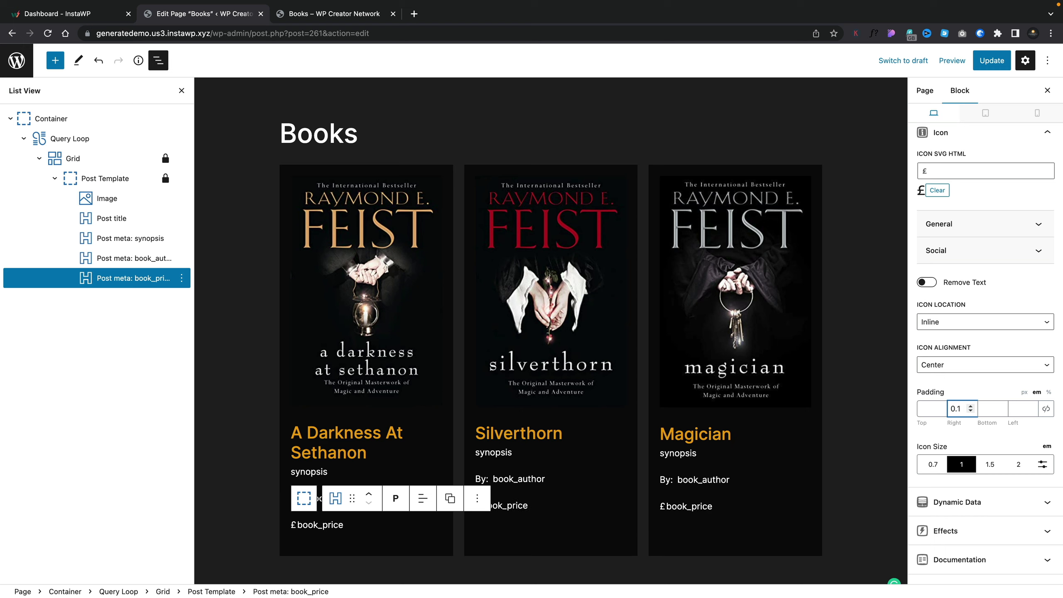
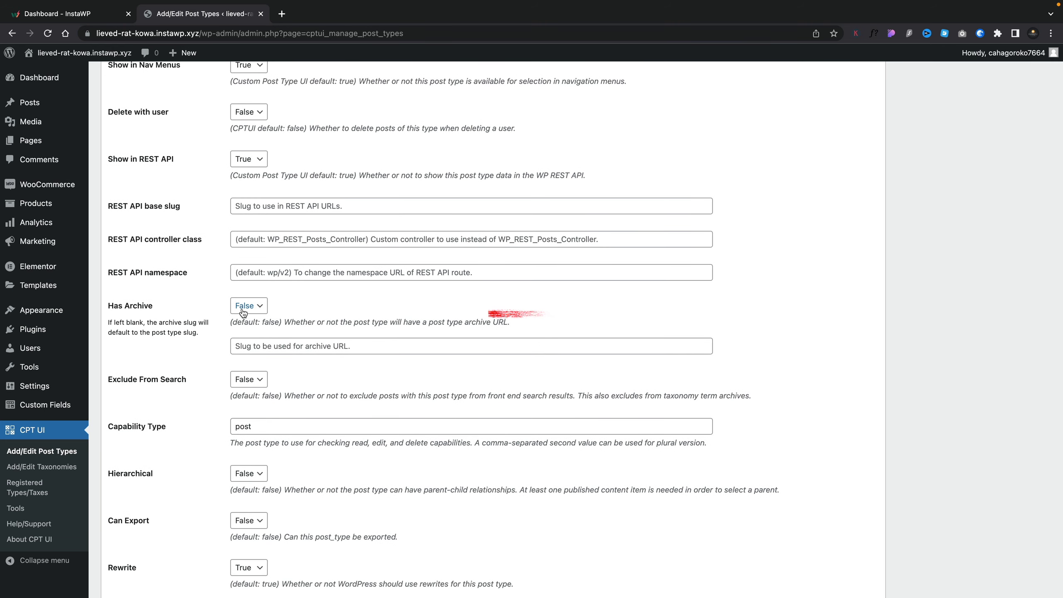
- In the CPT UI post type settings, set both Has Archive and Hierarchical to True
left_click(261, 306)
left_click(247, 318)
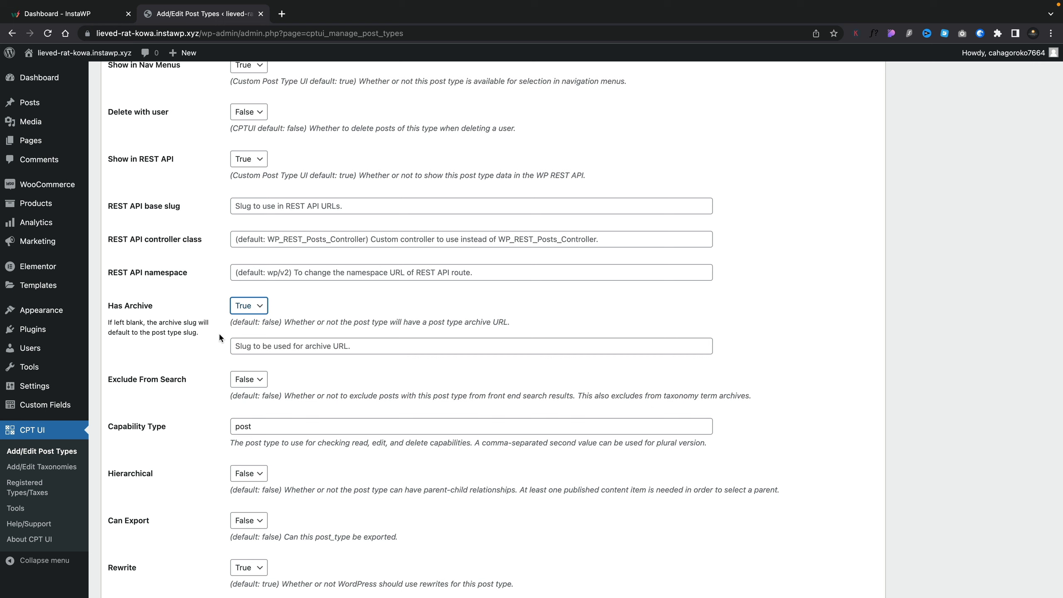
scroll(197, 372, "down", 5)
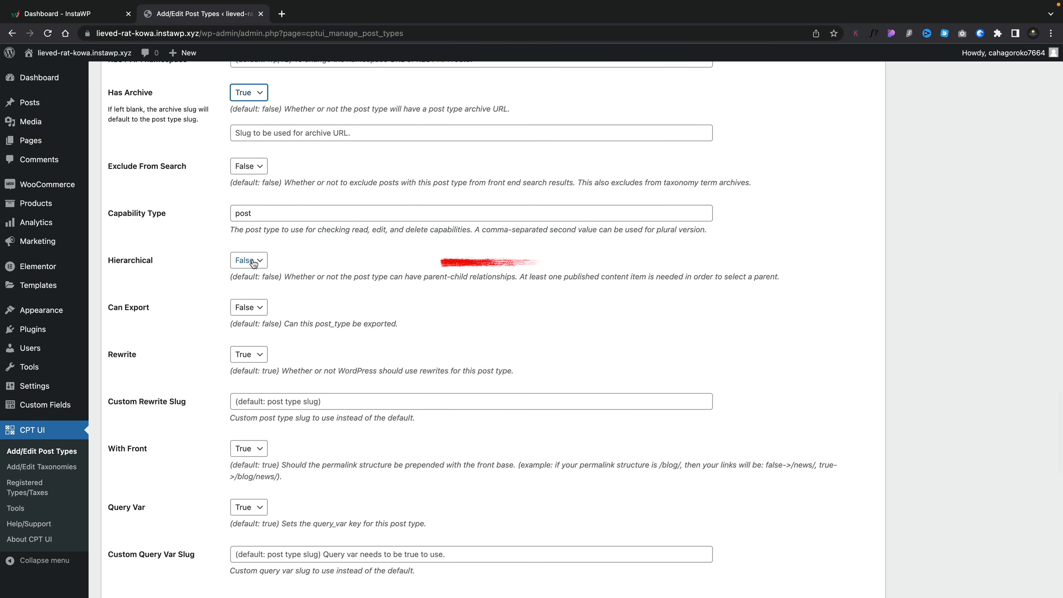
left_click(249, 261)
left_click(252, 273)
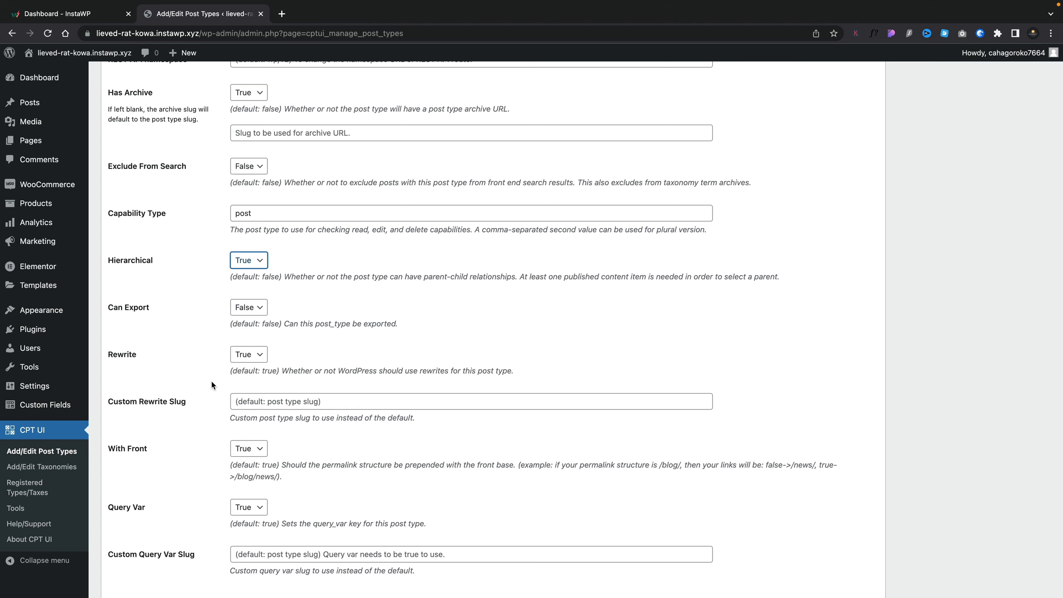
- Search the dashicons for "book" and choose dashicons-book as the post type's menu icon
scroll(211, 380, "down", 2)
scroll(211, 380, "down", 5)
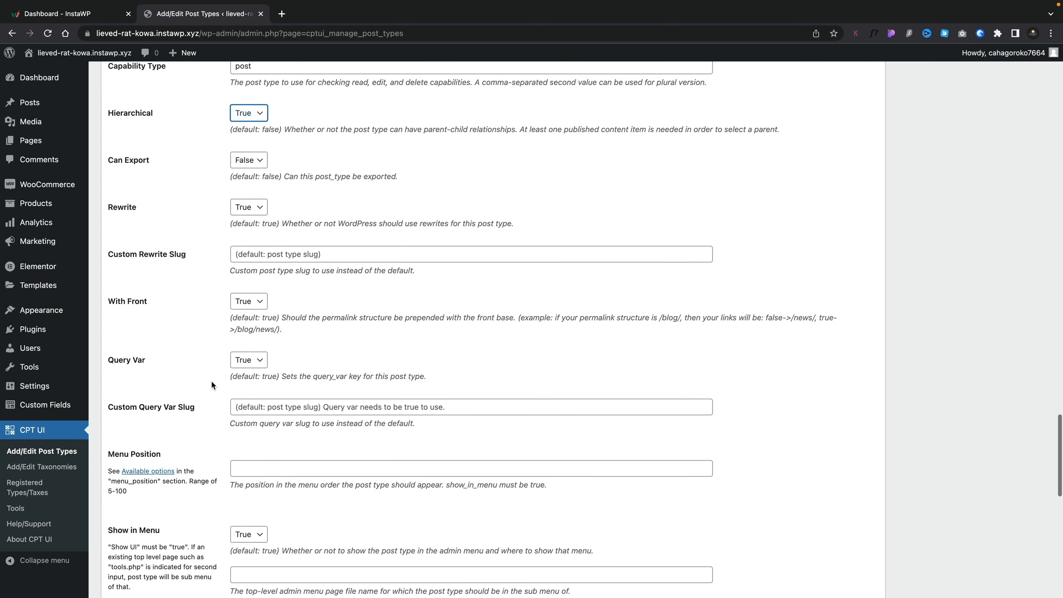
scroll(211, 384, "down", 1)
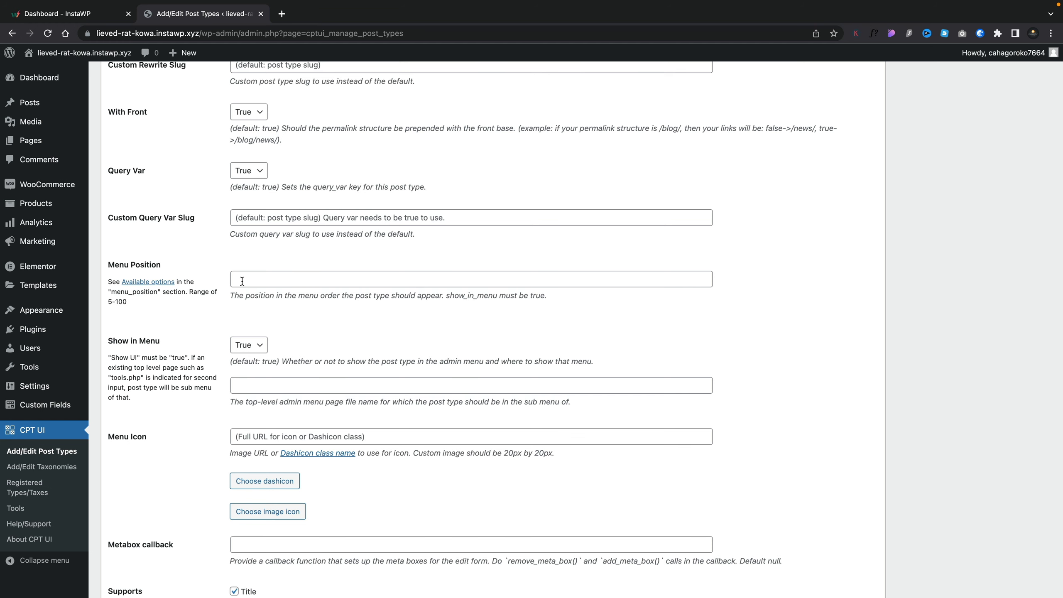
scroll(242, 281, "down", 3)
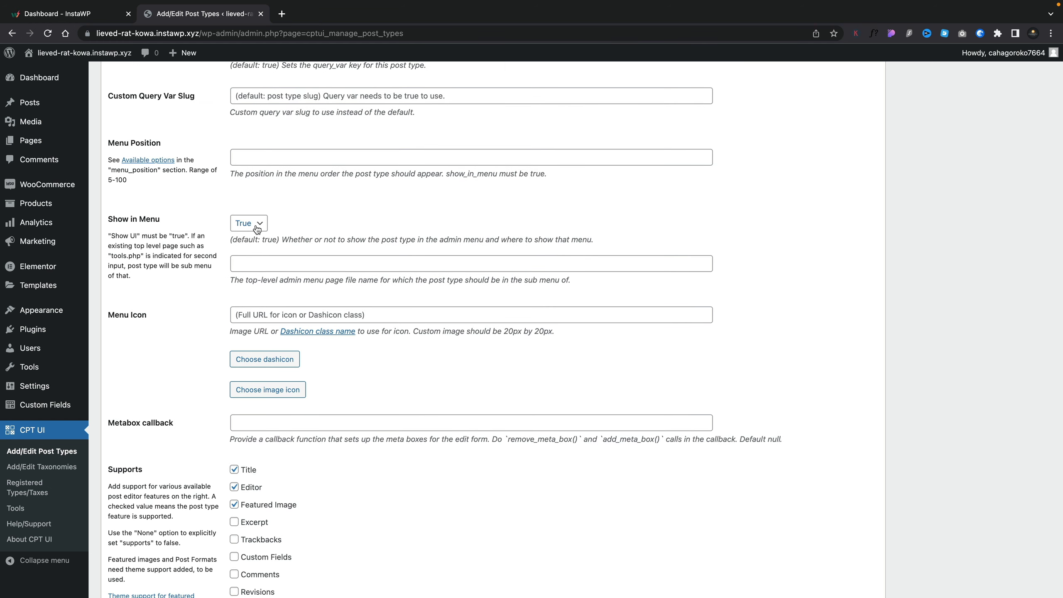
scroll(187, 329, "down", 1)
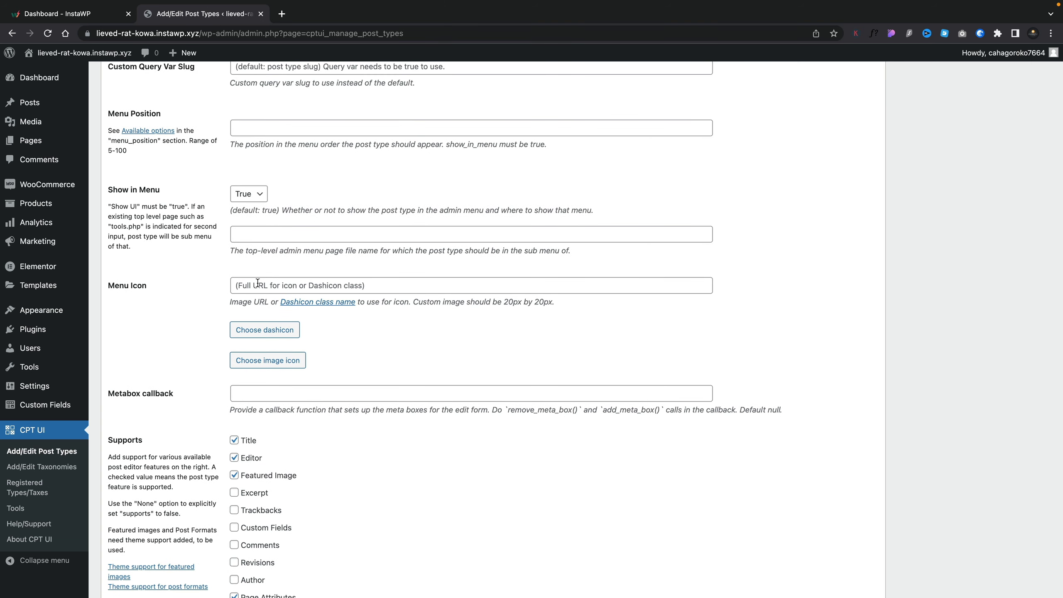
left_click(258, 331)
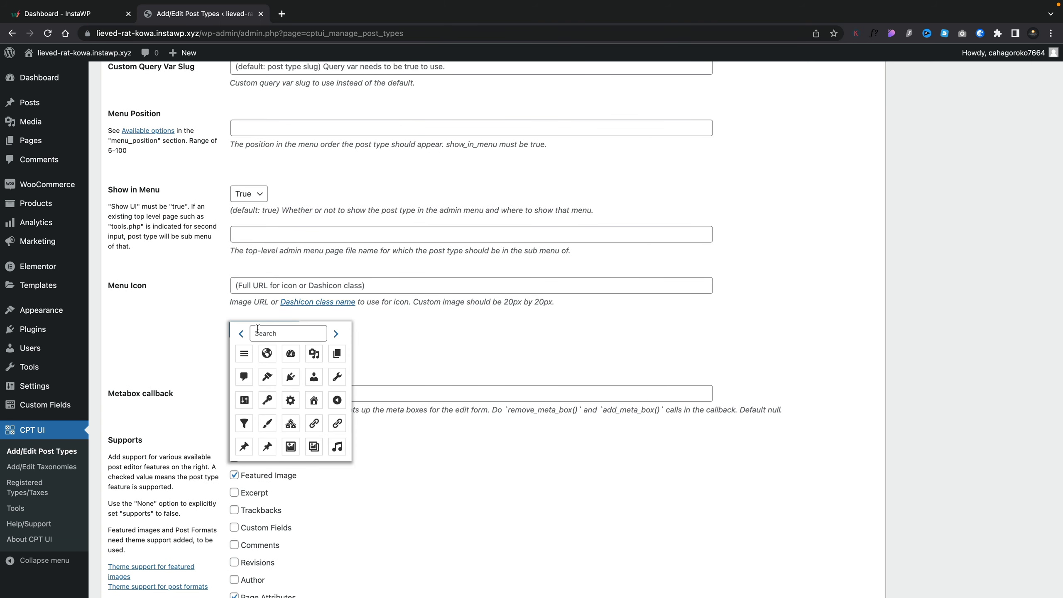
left_click(288, 334)
type("book")
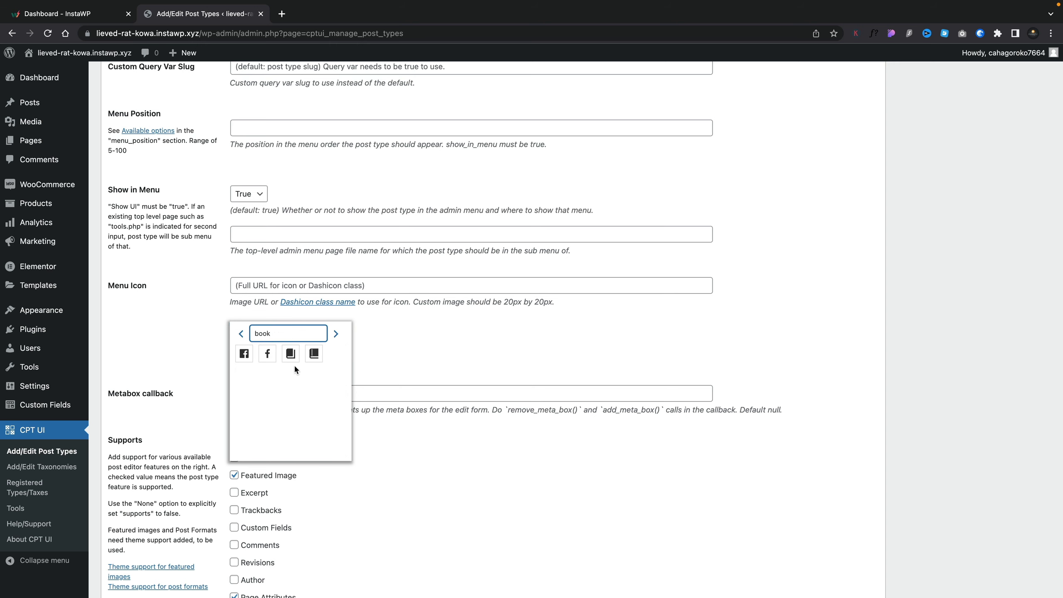
left_click(292, 355)
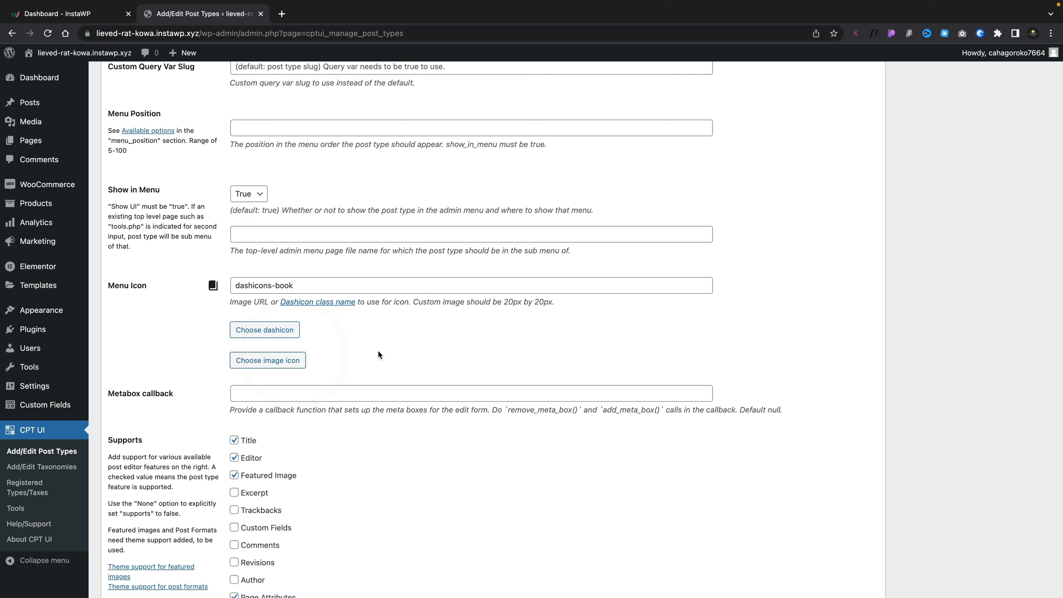
- Review the Supports and Taxonomies options, leave them at their defaults, and add the book post type
scroll(378, 354, "down", 5)
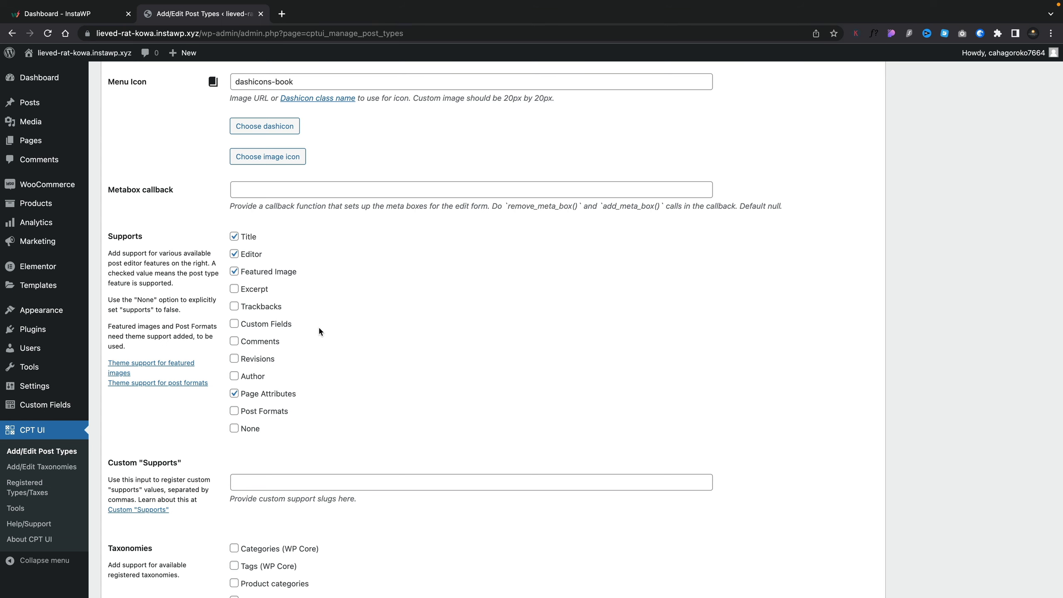
scroll(319, 330, "down", 5)
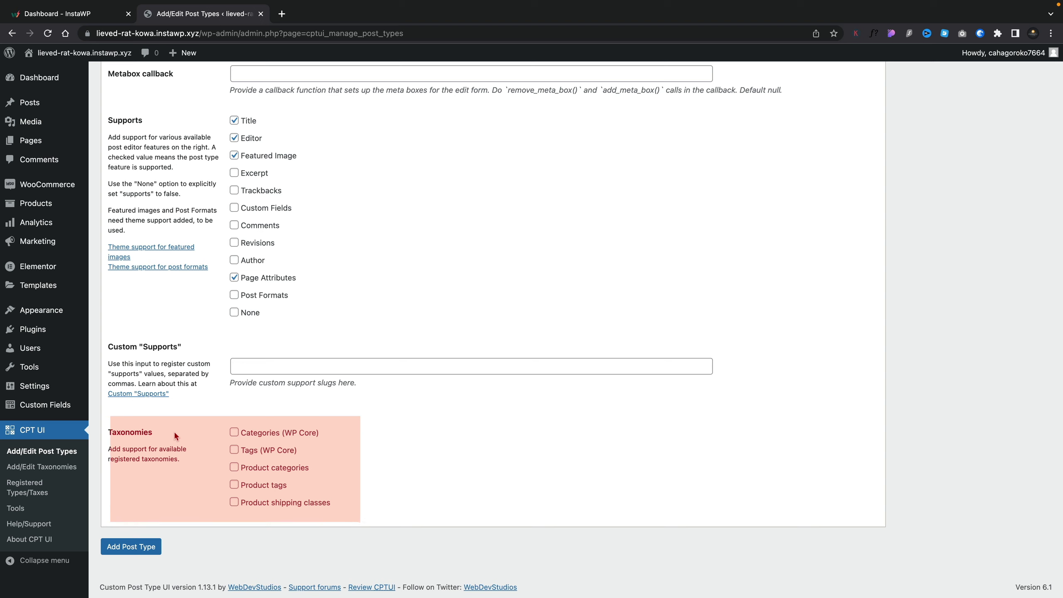
left_click(131, 546)
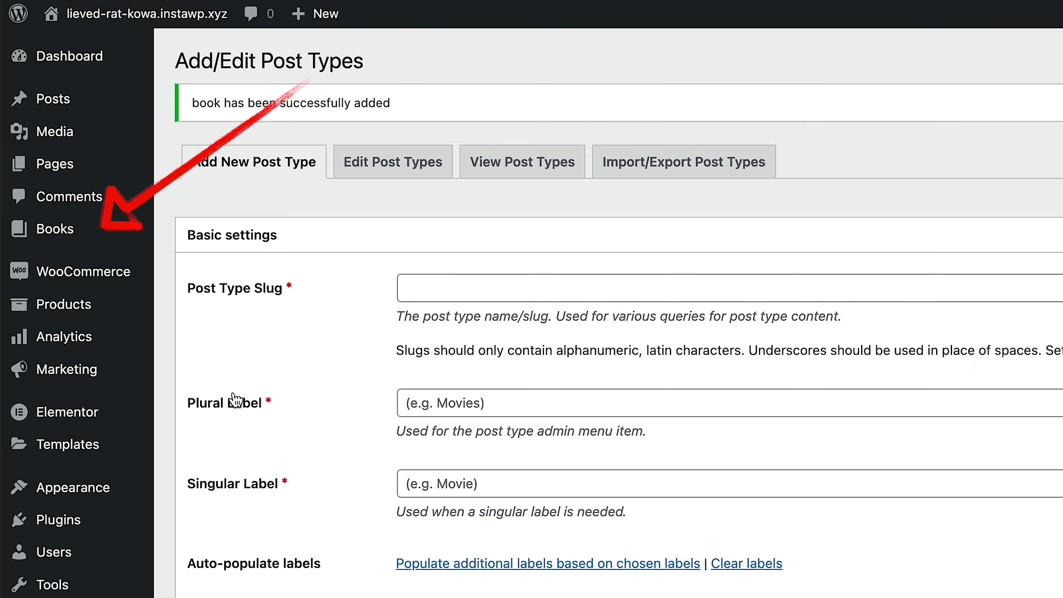
- Open the list of all books and start a new book entry to view its editor
mouse_move(80, 238)
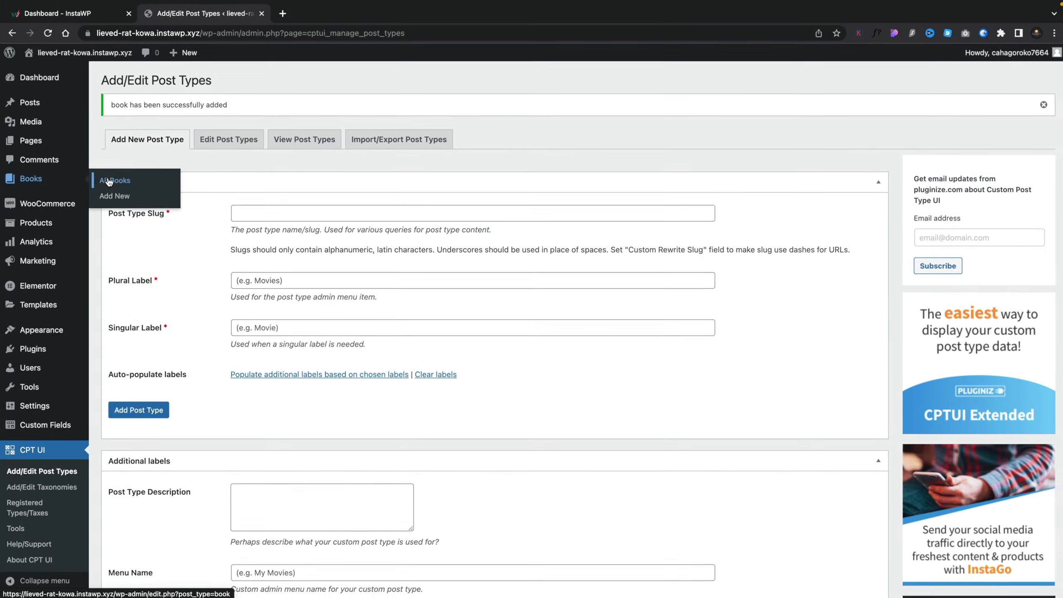
left_click(175, 234)
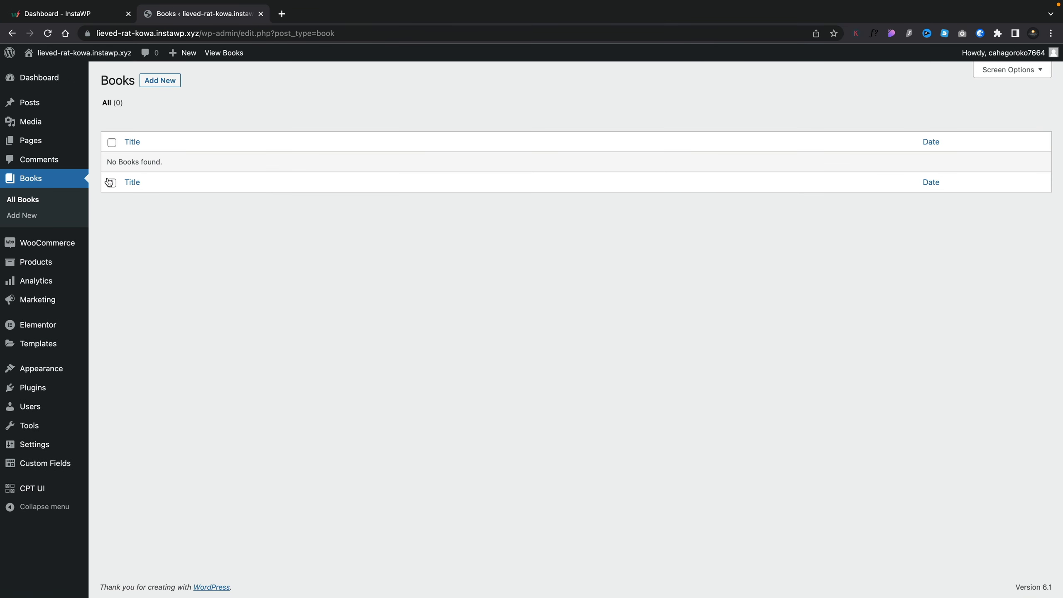
left_click(165, 80)
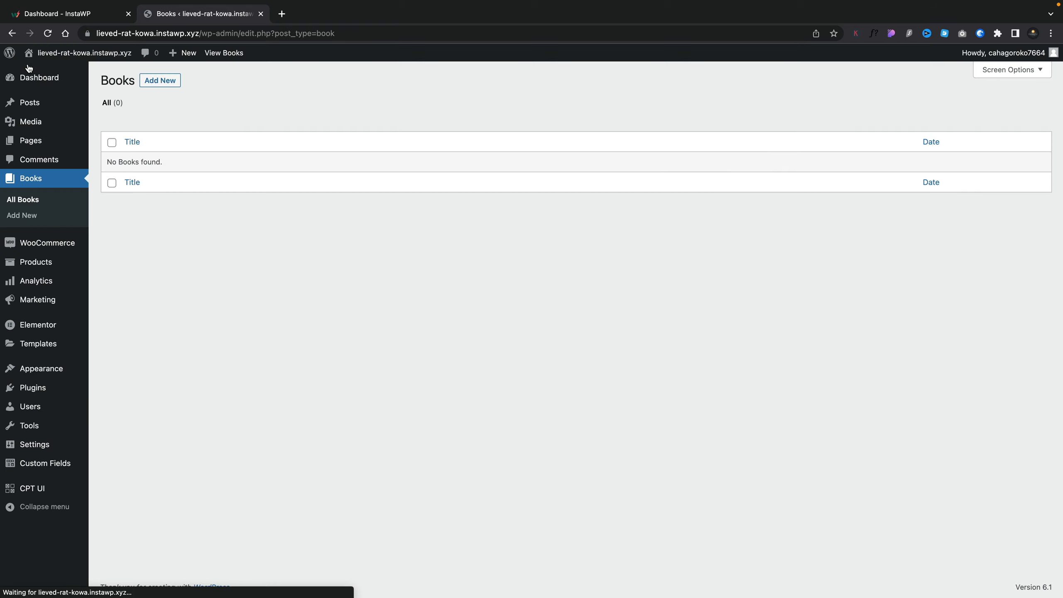
- In the Book Details field group, set the location rule to Post Type is equal to Book and save the changes
mouse_move(39, 465)
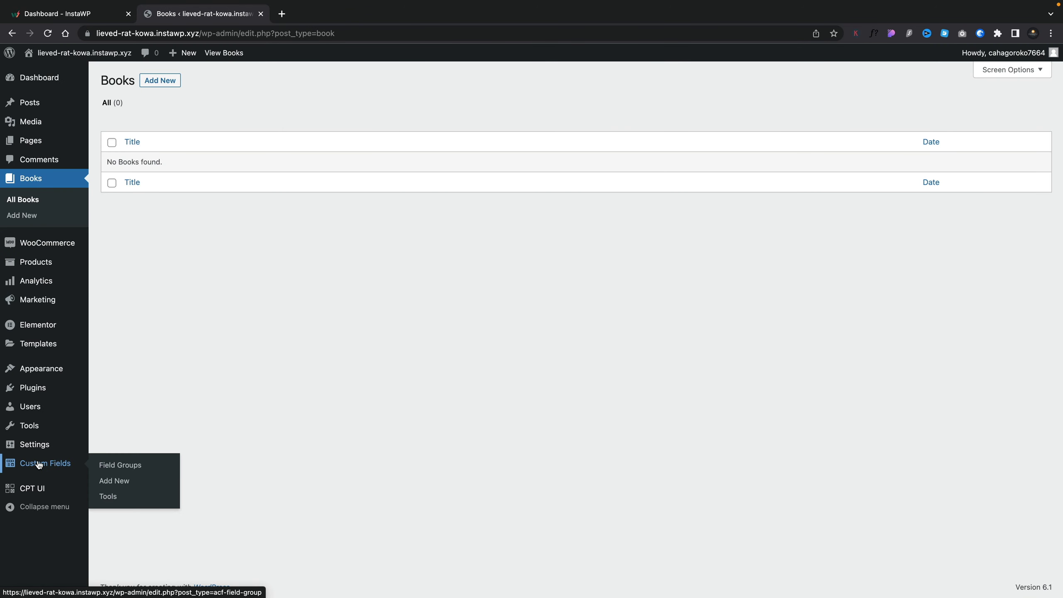
left_click(121, 465)
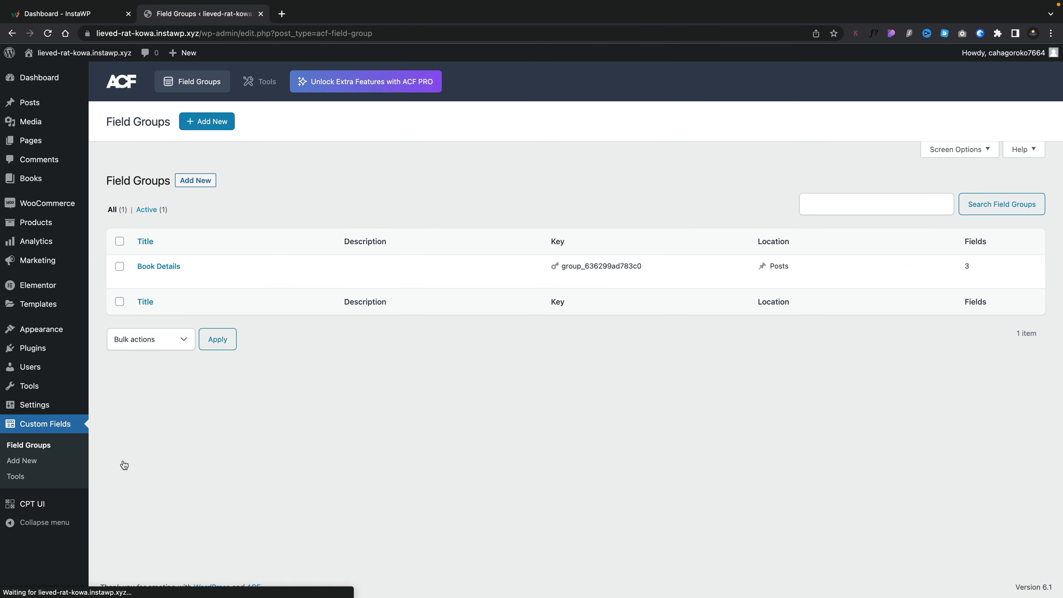
left_click(170, 268)
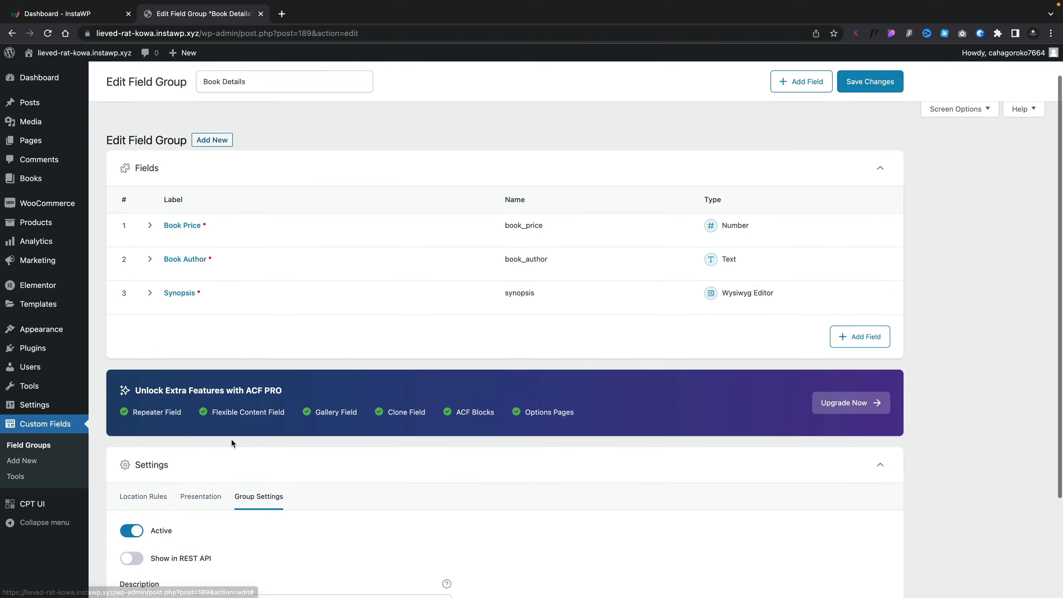
scroll(231, 439, "down", 3)
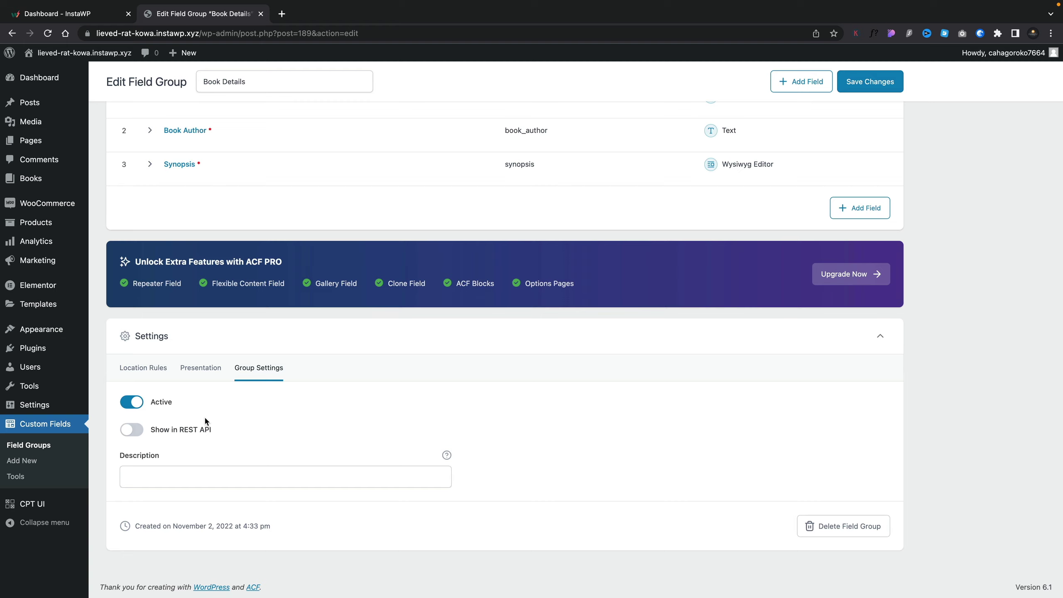
left_click(158, 371)
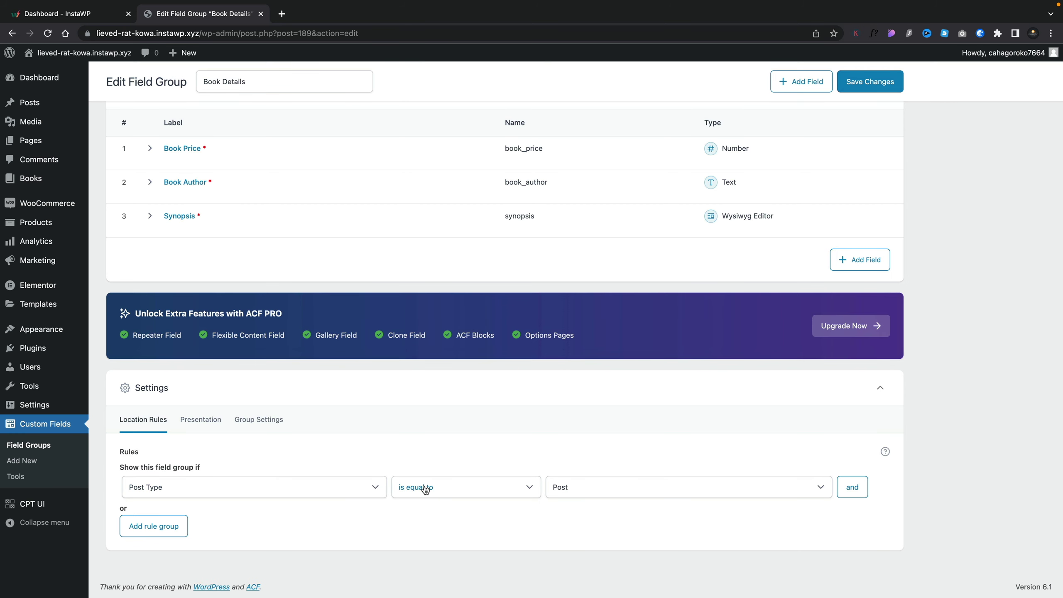
left_click(571, 490)
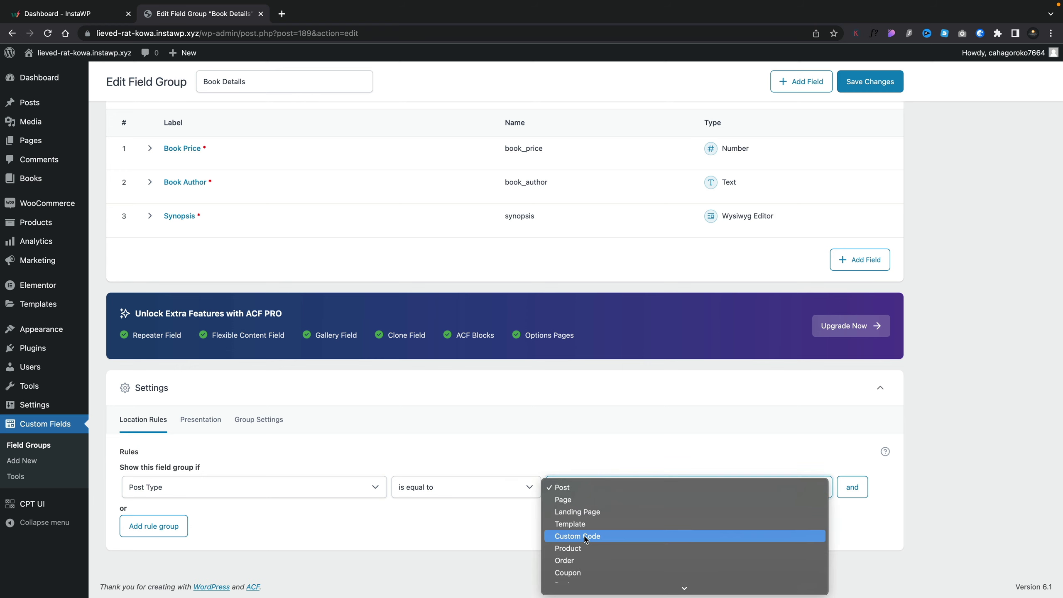
scroll(585, 539, "down", 2)
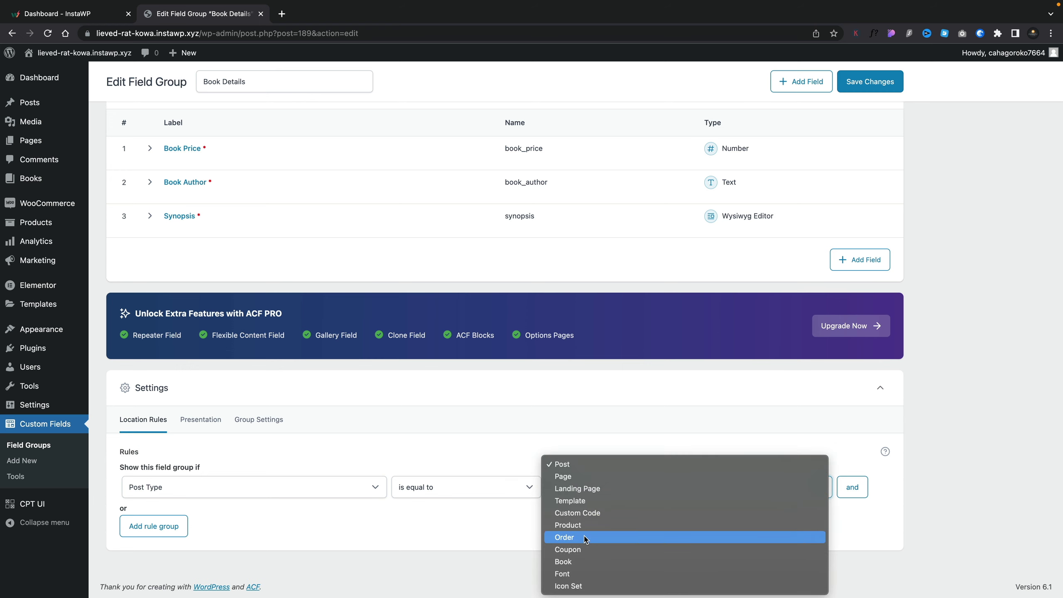
left_click(579, 563)
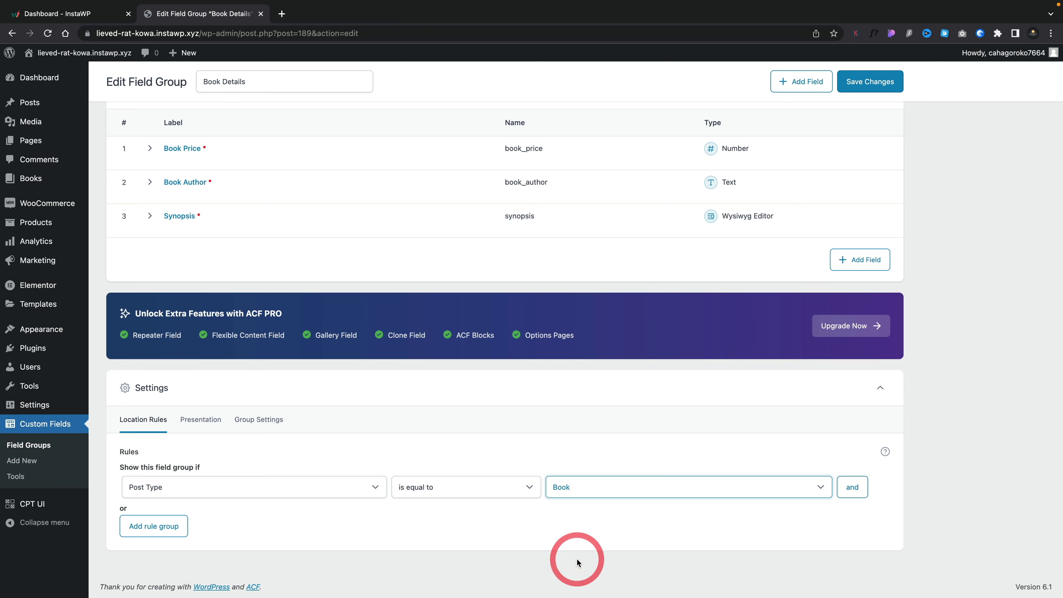
left_click(877, 83)
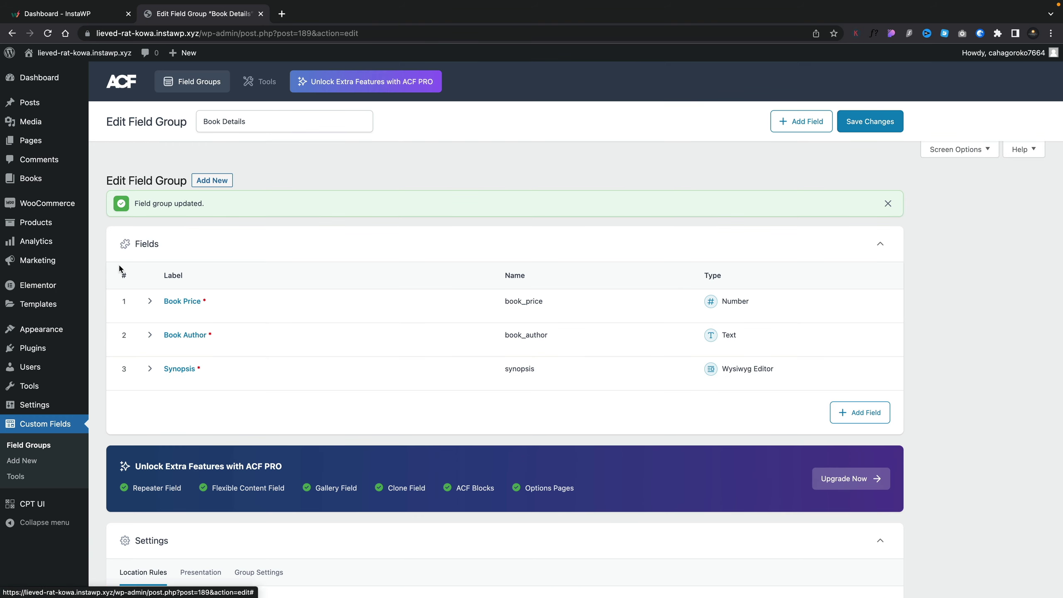
- Open a new book entry to check for the Book Details fields, and return to the Books list
left_click(36, 178)
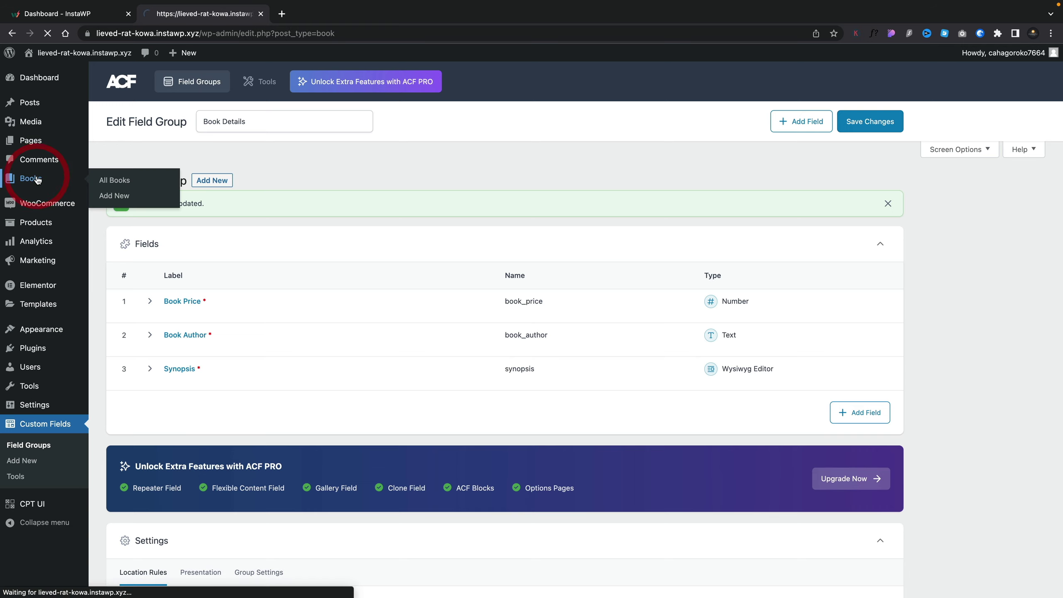
left_click(160, 80)
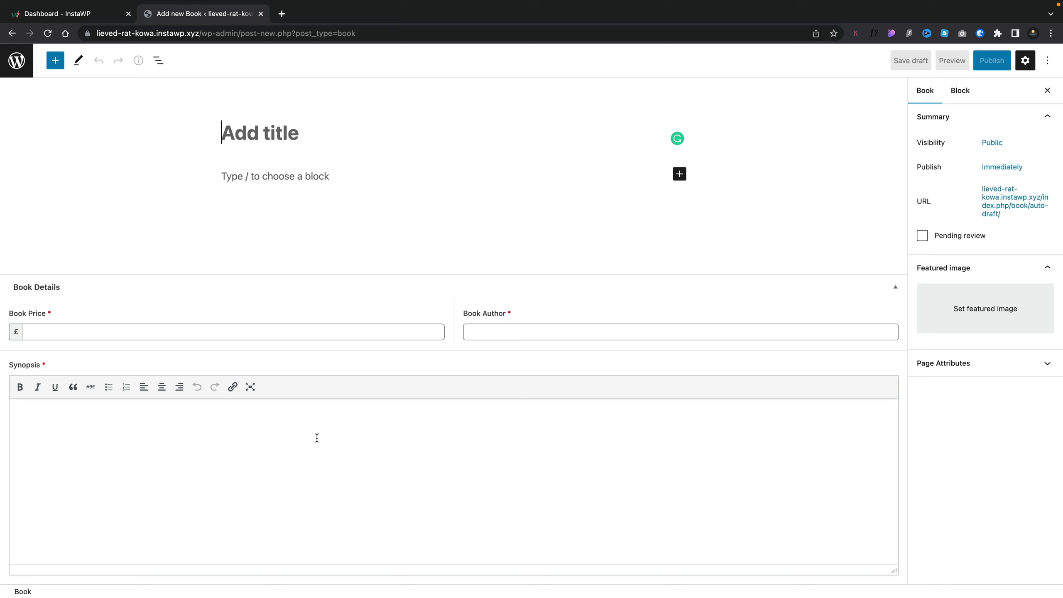
left_click(17, 60)
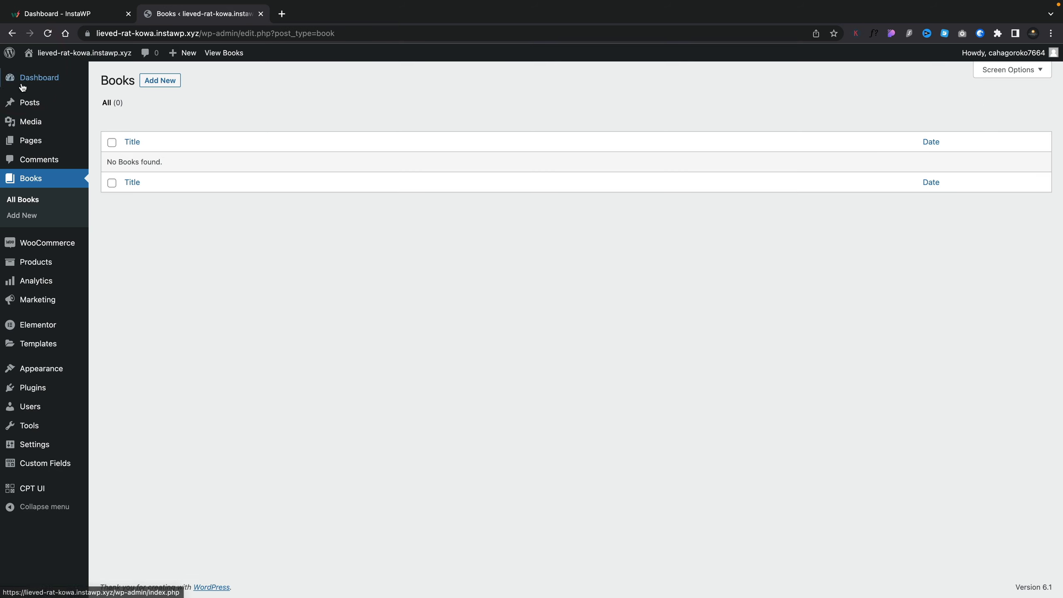
- Open the Magician post from the Posts list and check whether it has the Book Details fields
left_click(105, 106)
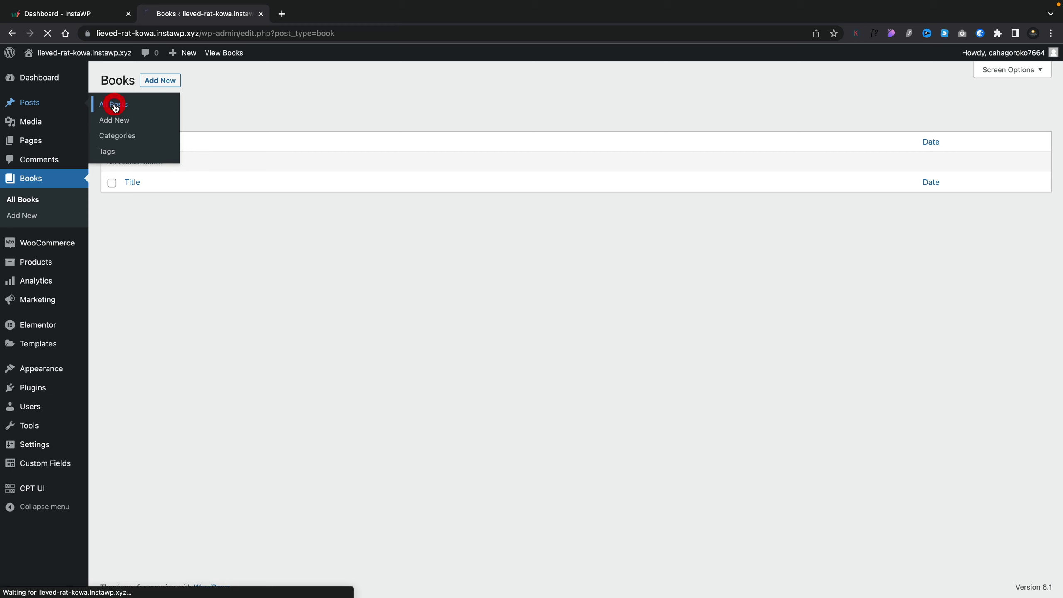
left_click(144, 164)
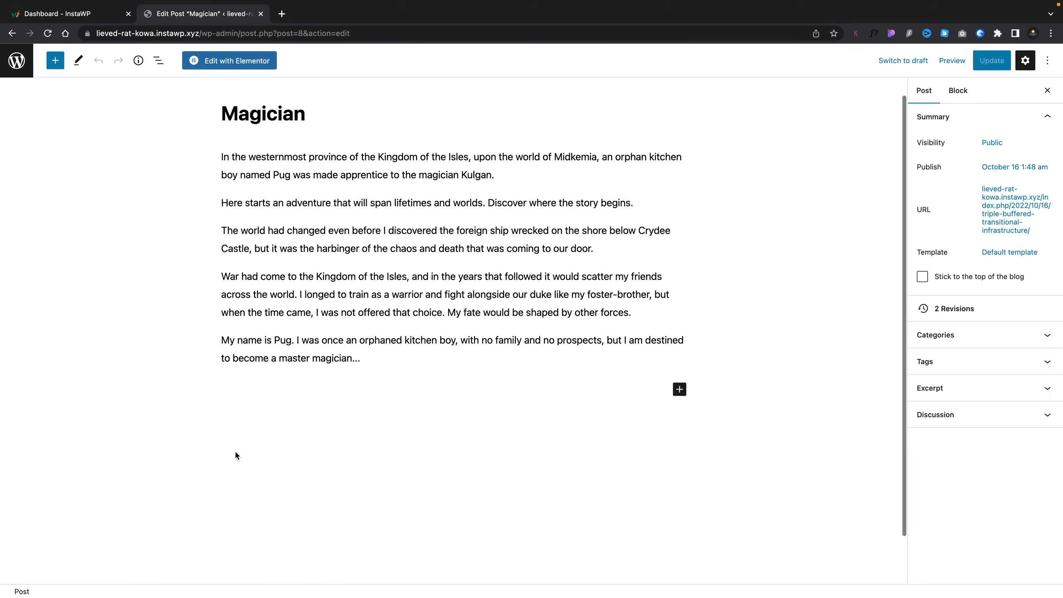
scroll(235, 454, "down", 2)
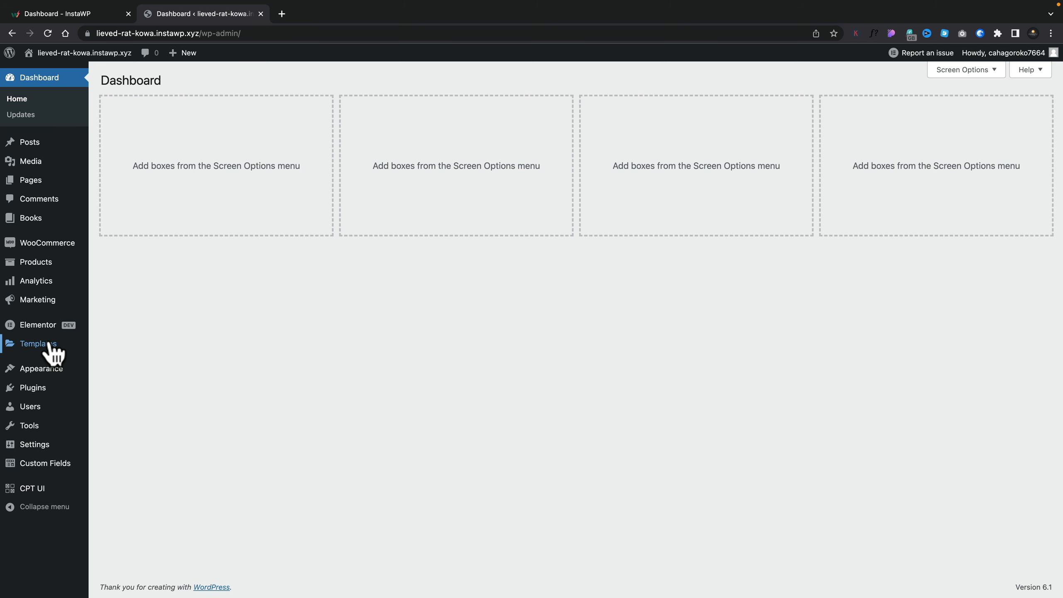
- Create a blank Archive template in the Elementor Theme Builder, dismissing the template library
mouse_move(47, 351)
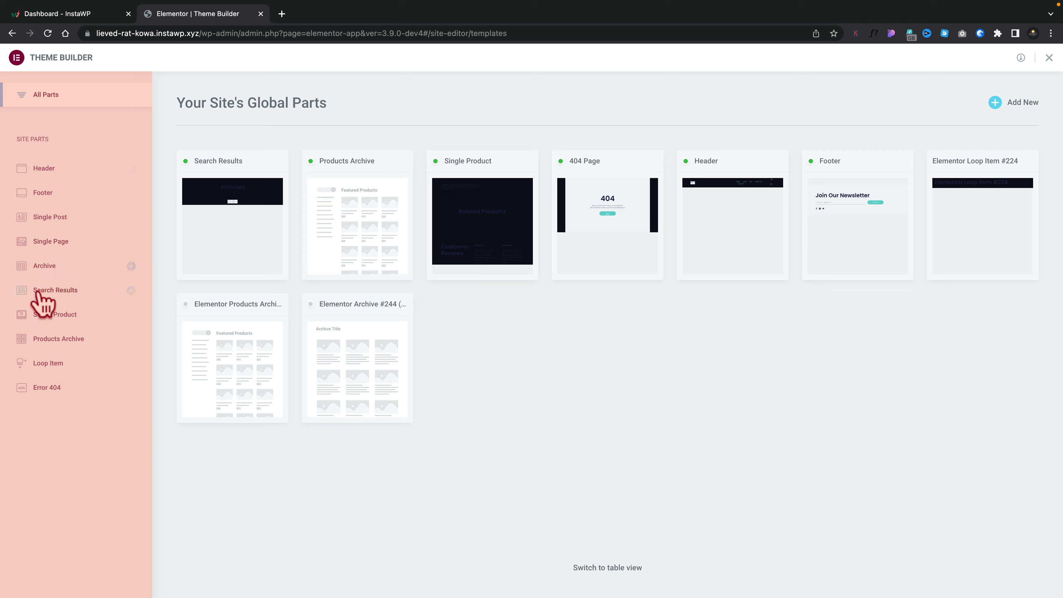
left_click(131, 266)
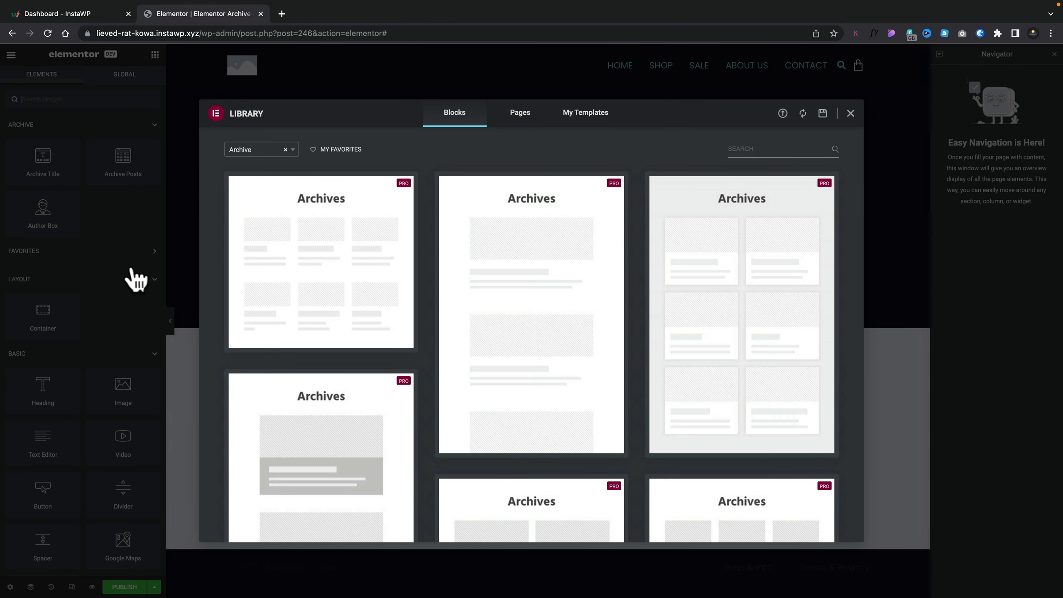
mouse_move(539, 247)
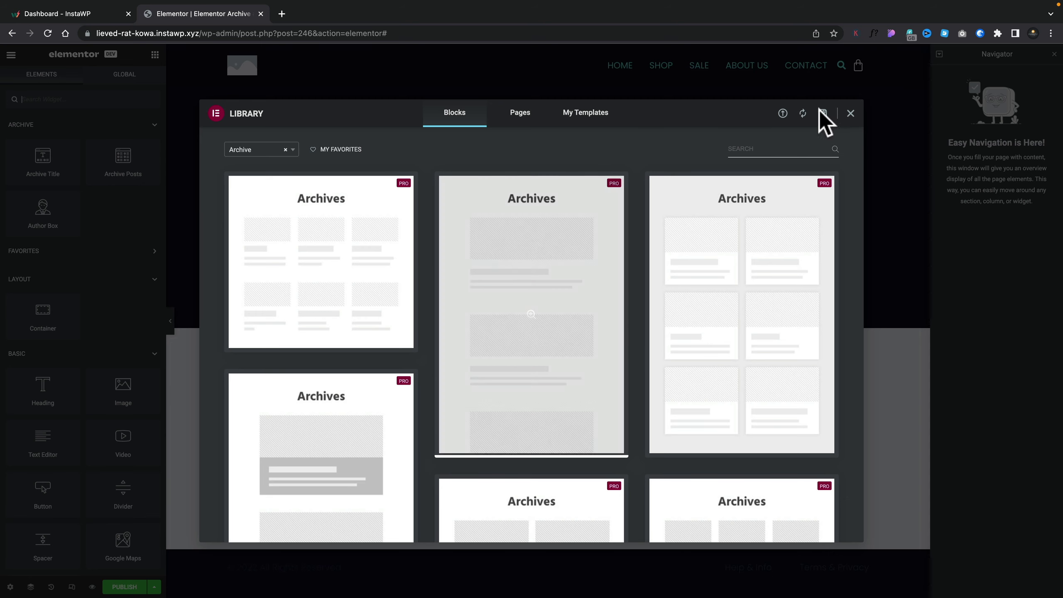
left_click(850, 113)
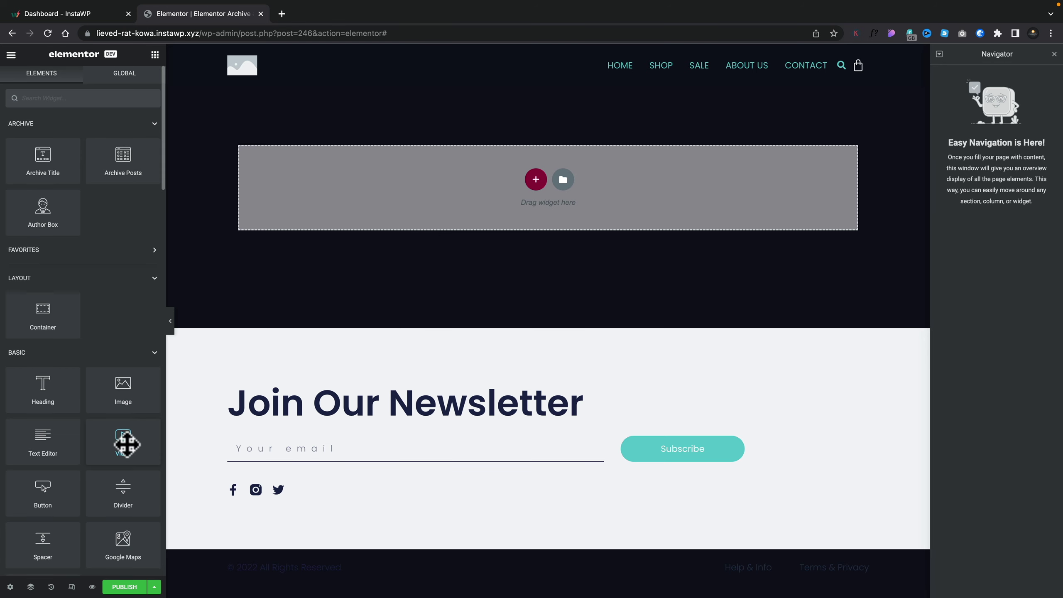
- Add a Loop Grid widget to the archive template and assign it the Elementor Loop Item #224 template
scroll(127, 444, "down", 6)
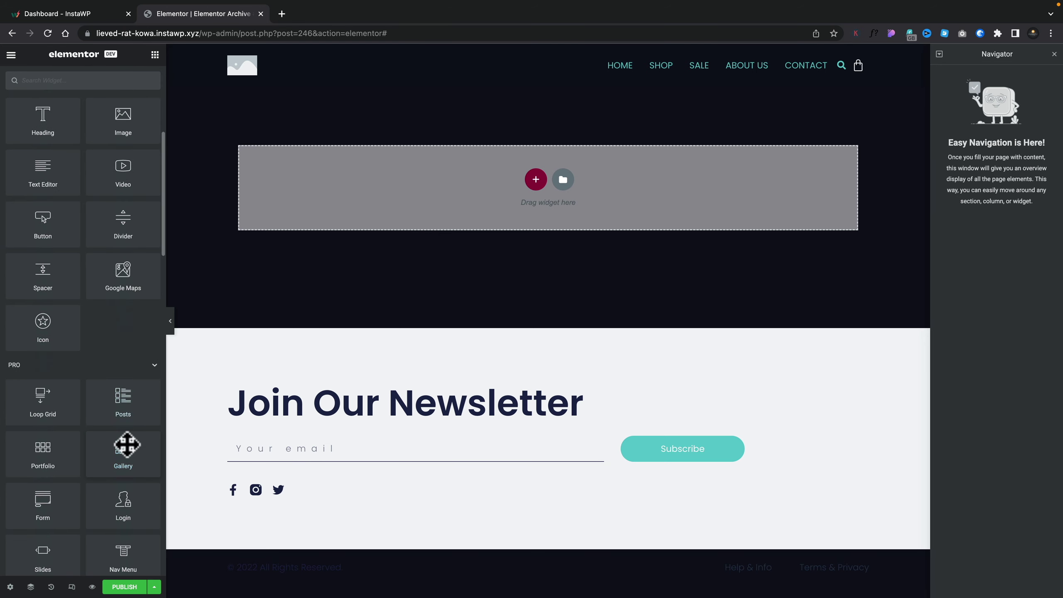
left_click_drag(45, 398, 447, 178)
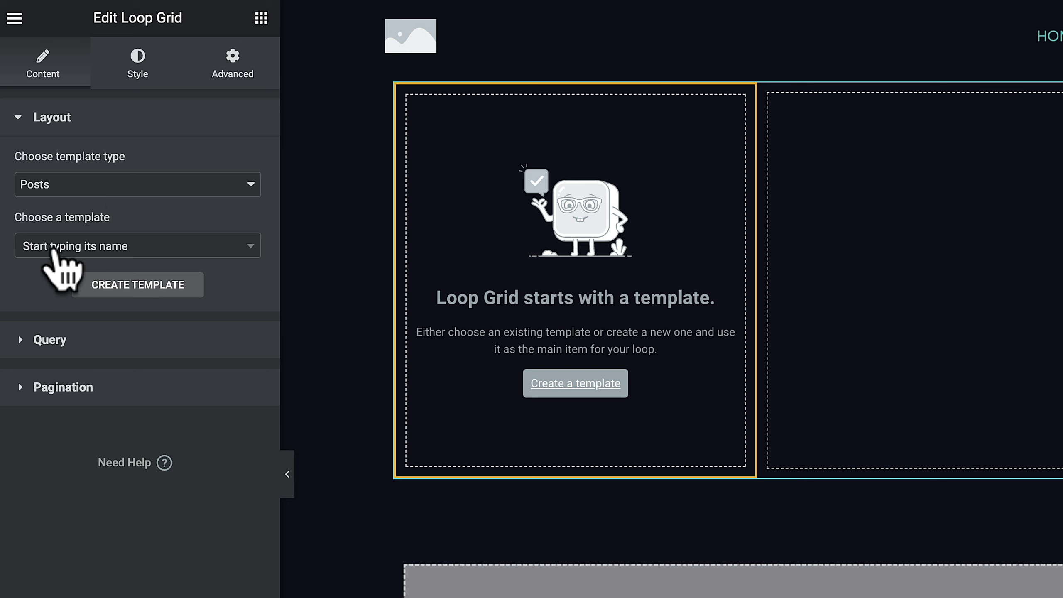
left_click(54, 250)
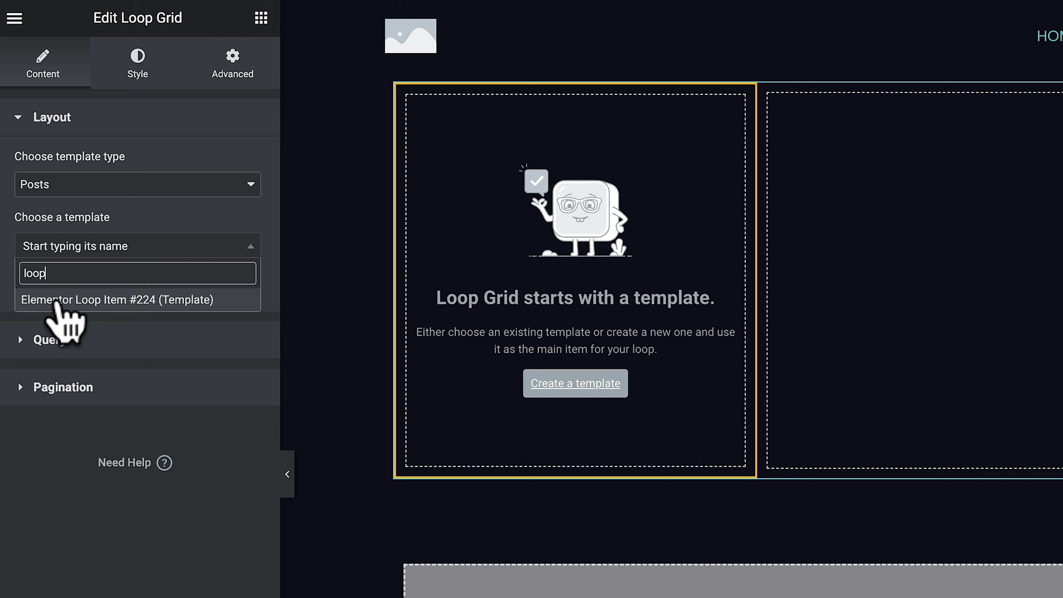
left_click(57, 300)
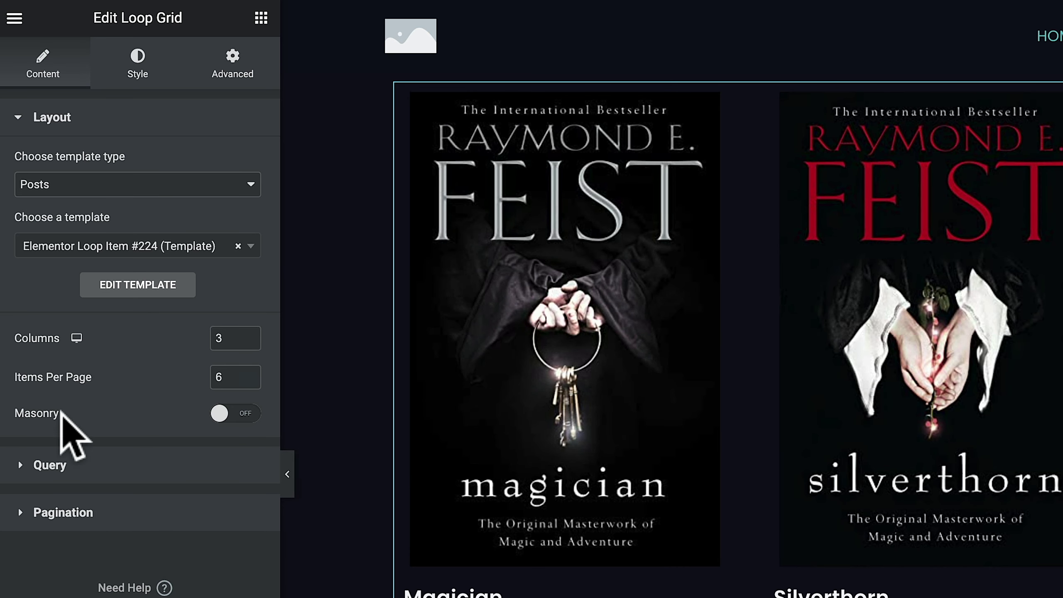
- Set the Loop Grid's query source to Books
left_click(53, 466)
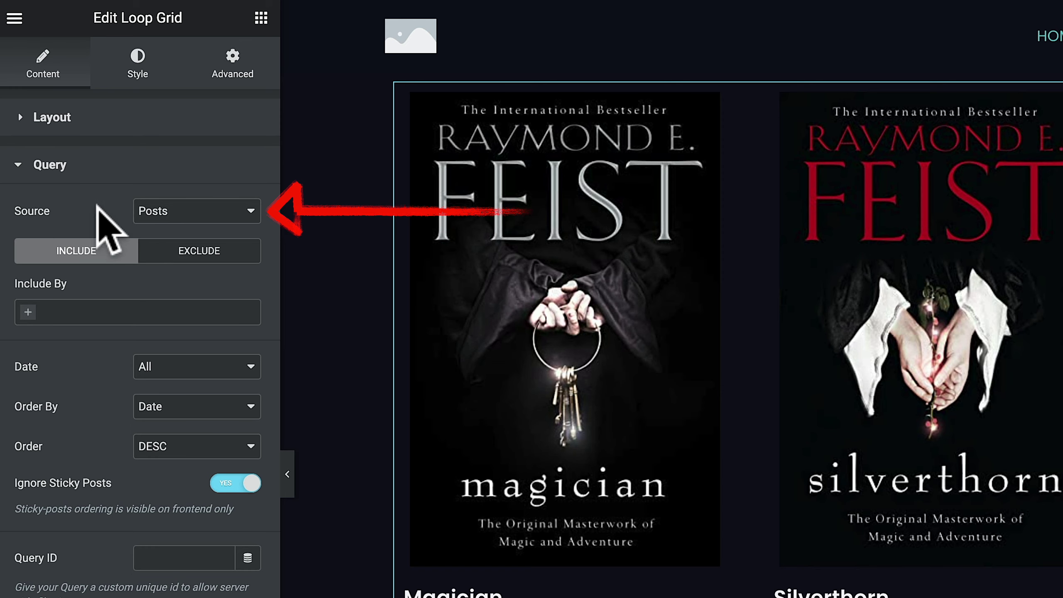
left_click(151, 211)
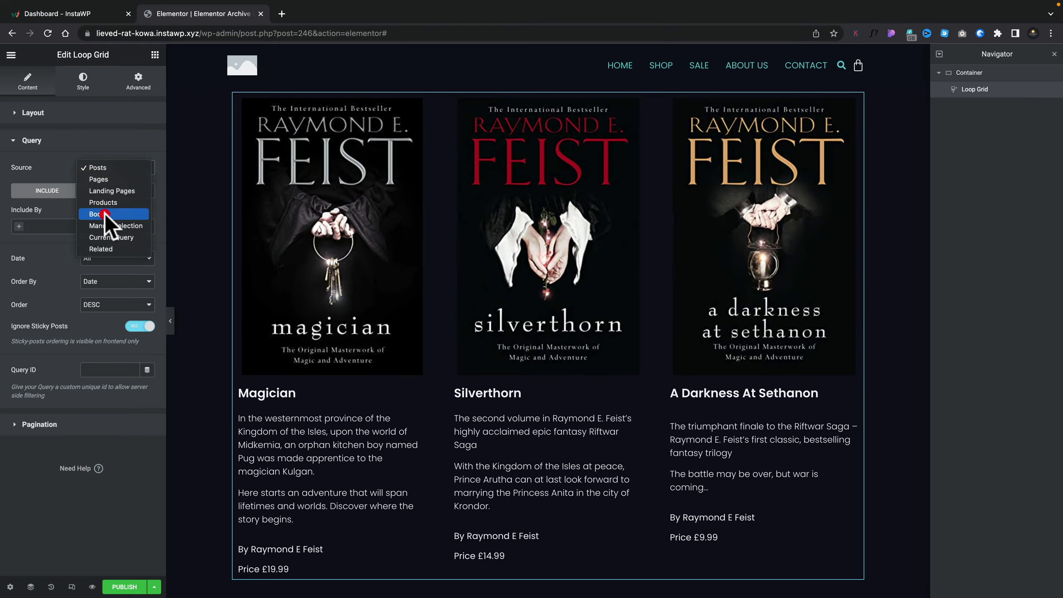
left_click(105, 213)
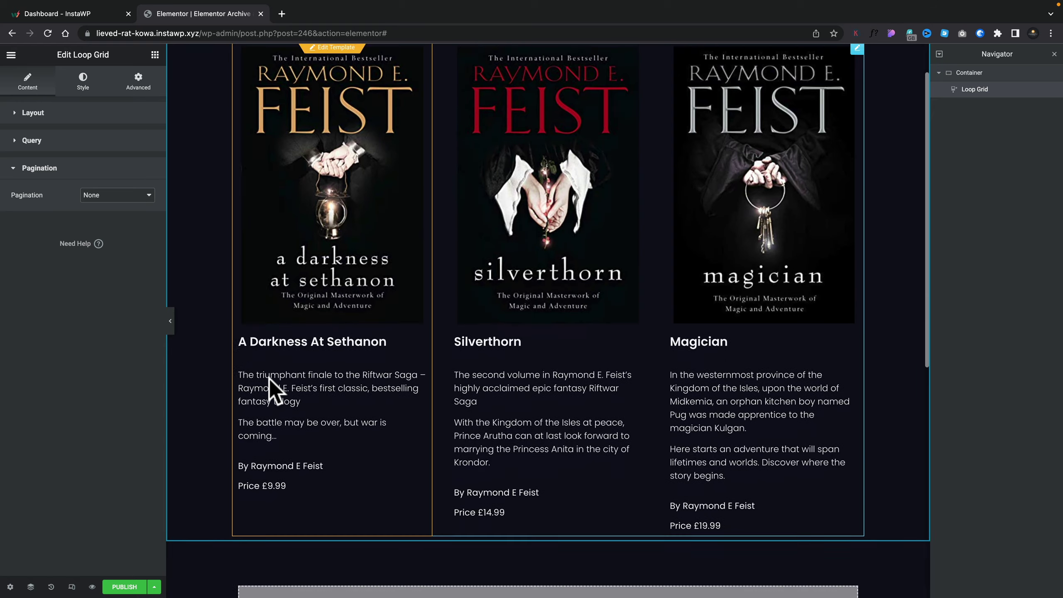
- Set the Loop Grid's pagination to Numbers + Previous/Next
scroll(269, 379, "down", 2)
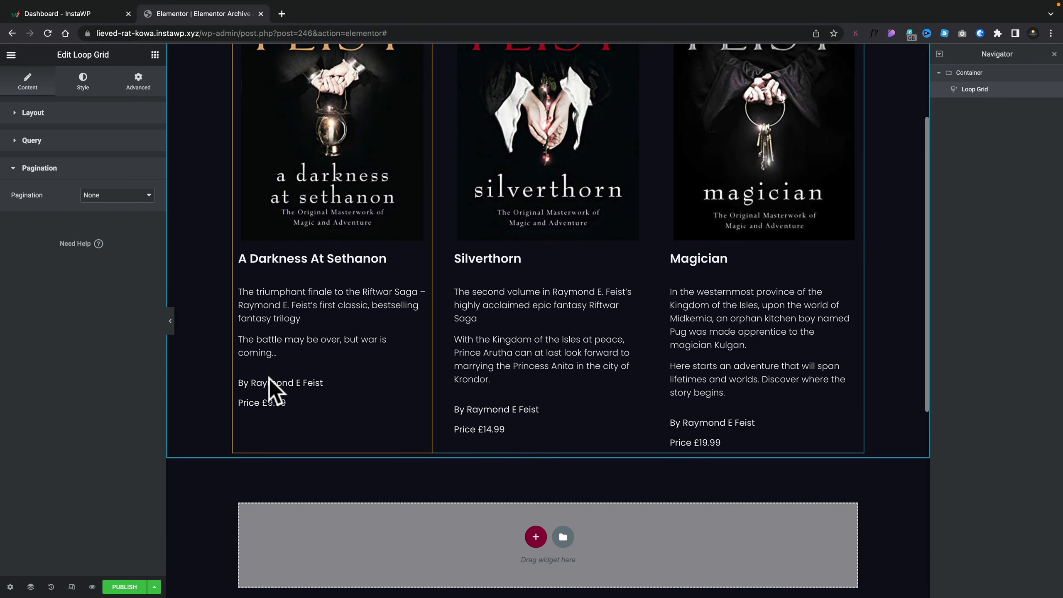
left_click(110, 195)
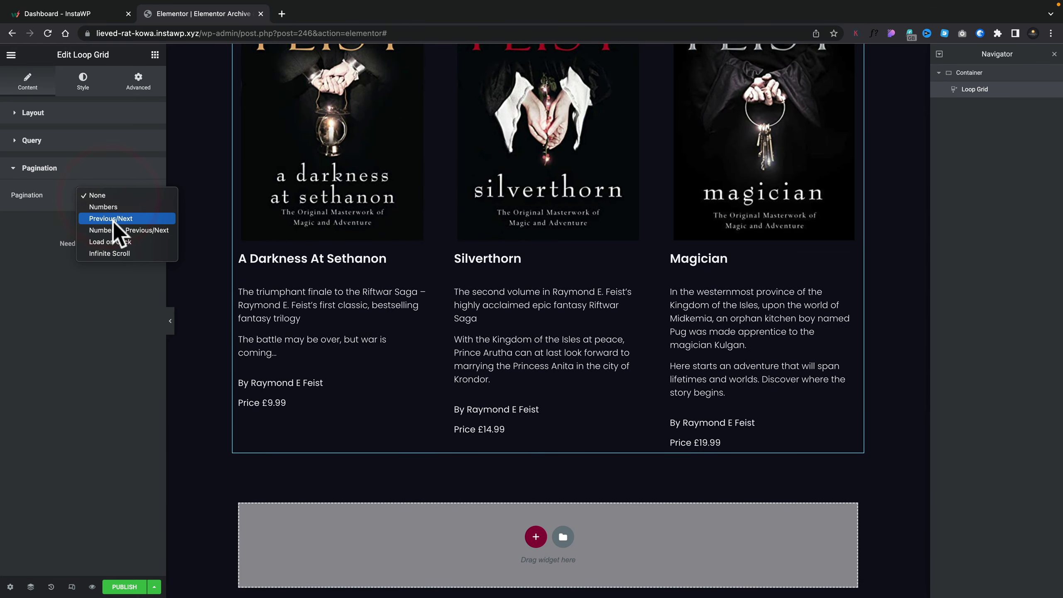
left_click(113, 230)
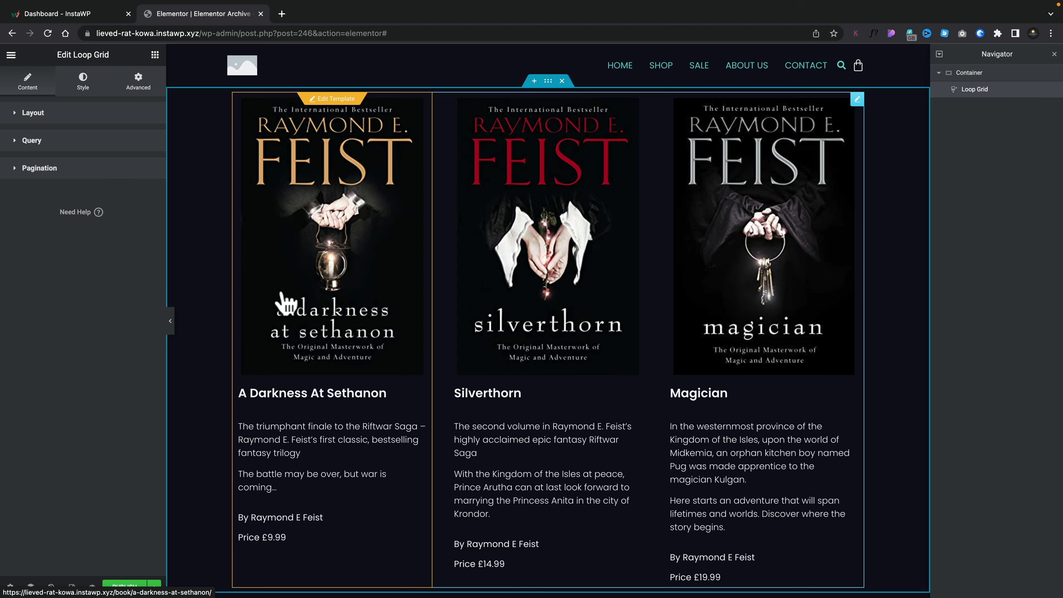
- Publish the archive template with a display condition that includes the Books Archive
left_click(124, 587)
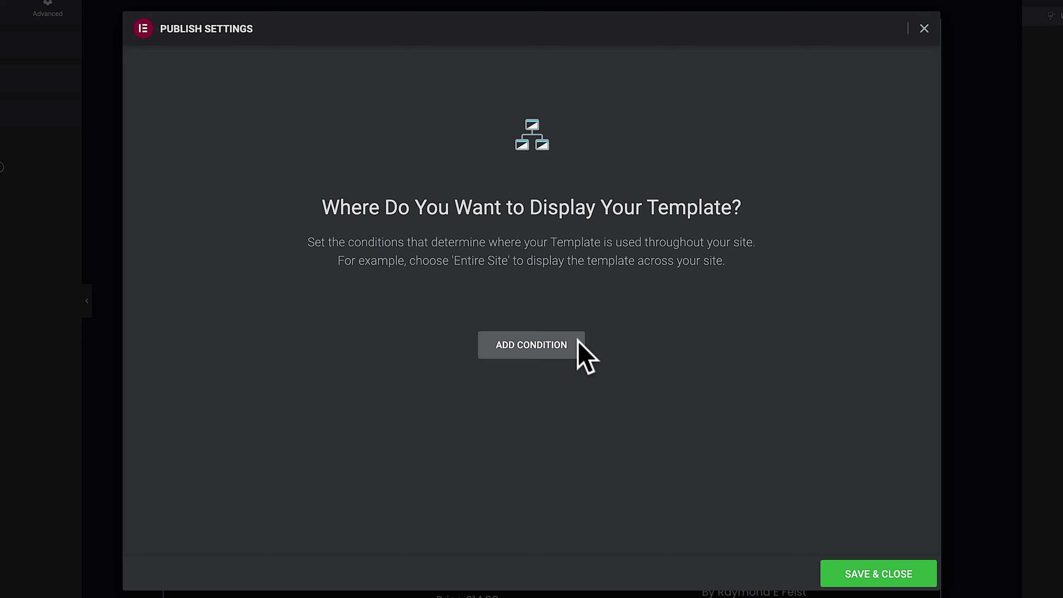
left_click(557, 344)
left_click(481, 318)
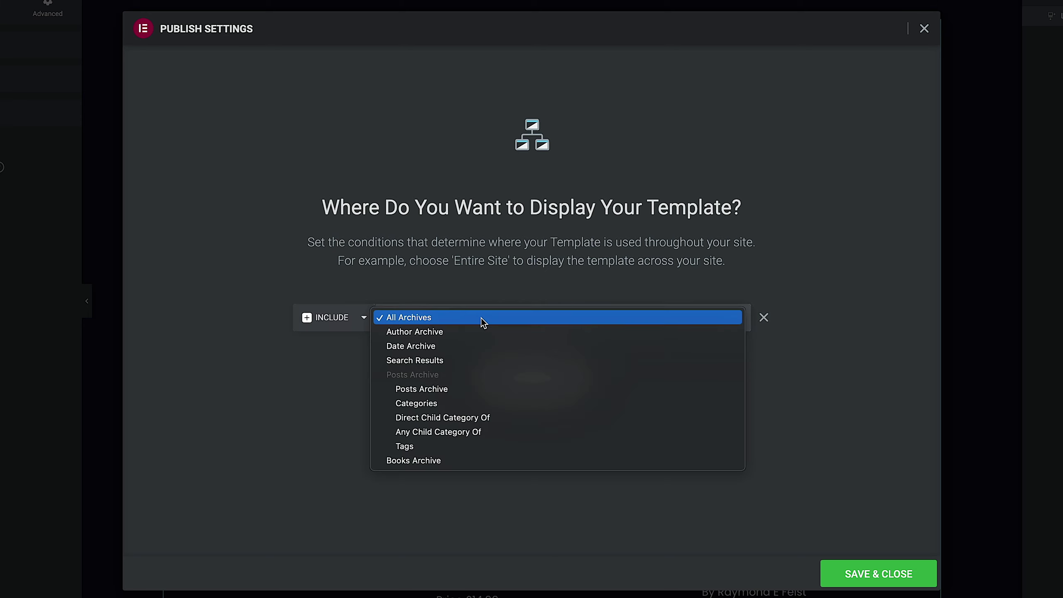
left_click(429, 459)
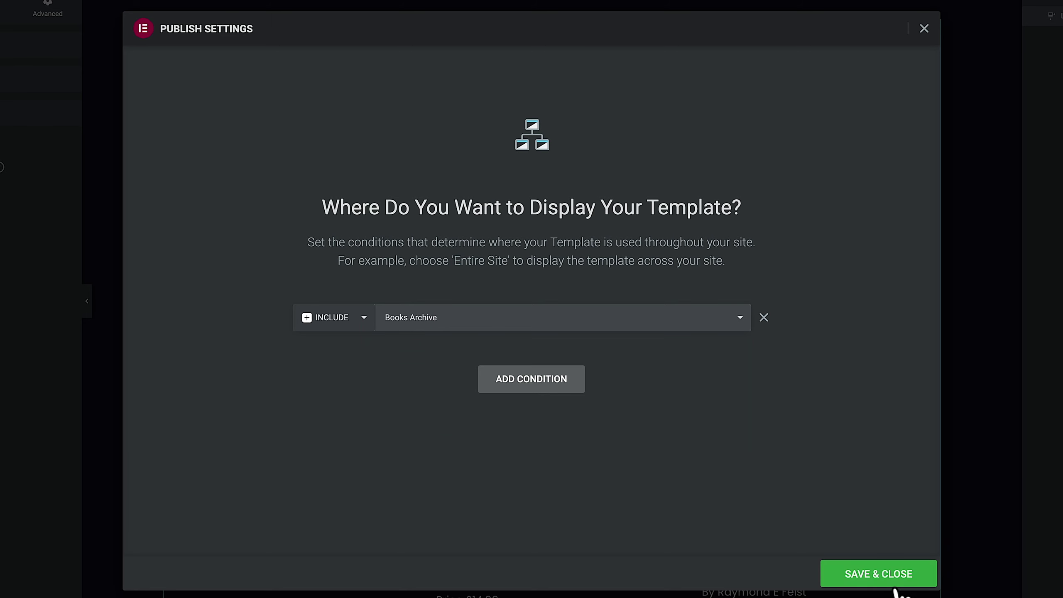
left_click(896, 582)
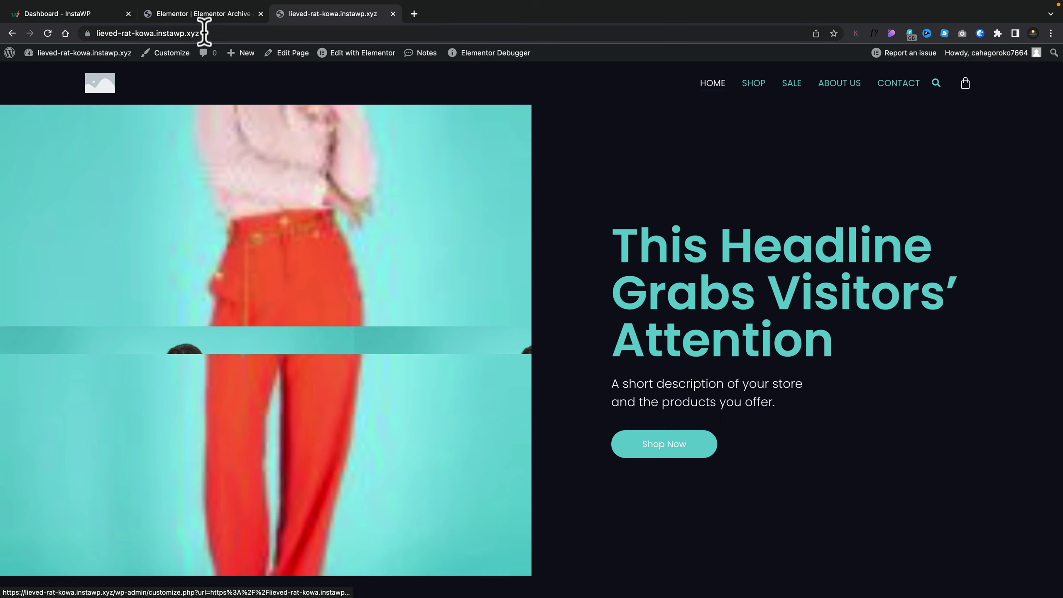
- View the book archive at lieved-rat-kowa.instawp.xyz/book/ on the live site and open the A Darkness At Sethanon book page
left_click(204, 32)
left_click(215, 33)
type("//lieved-rat-kowa.instawp.xyz/")
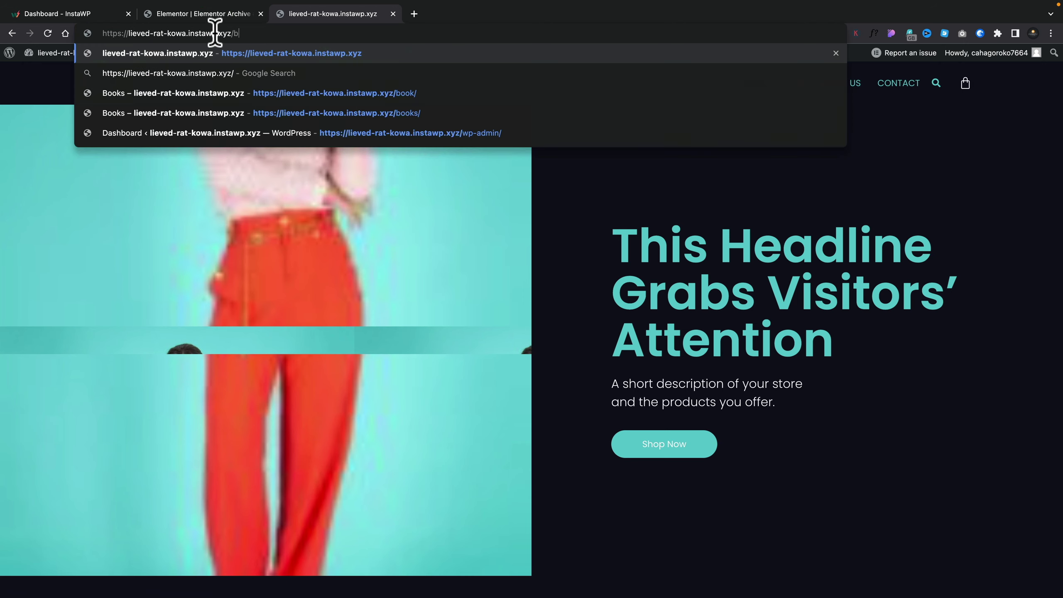
type("book/")
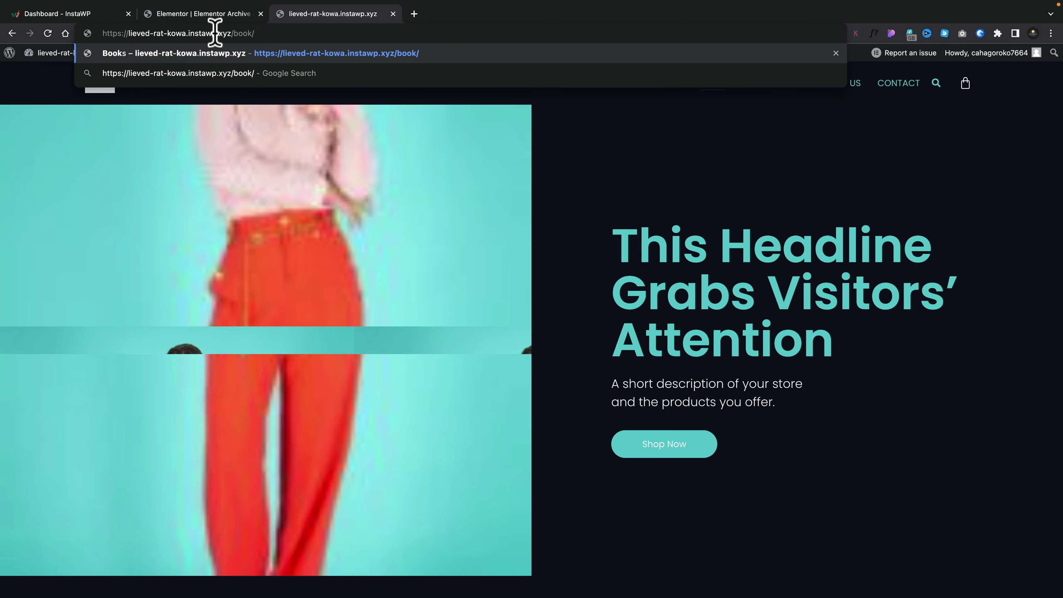
key("Return")
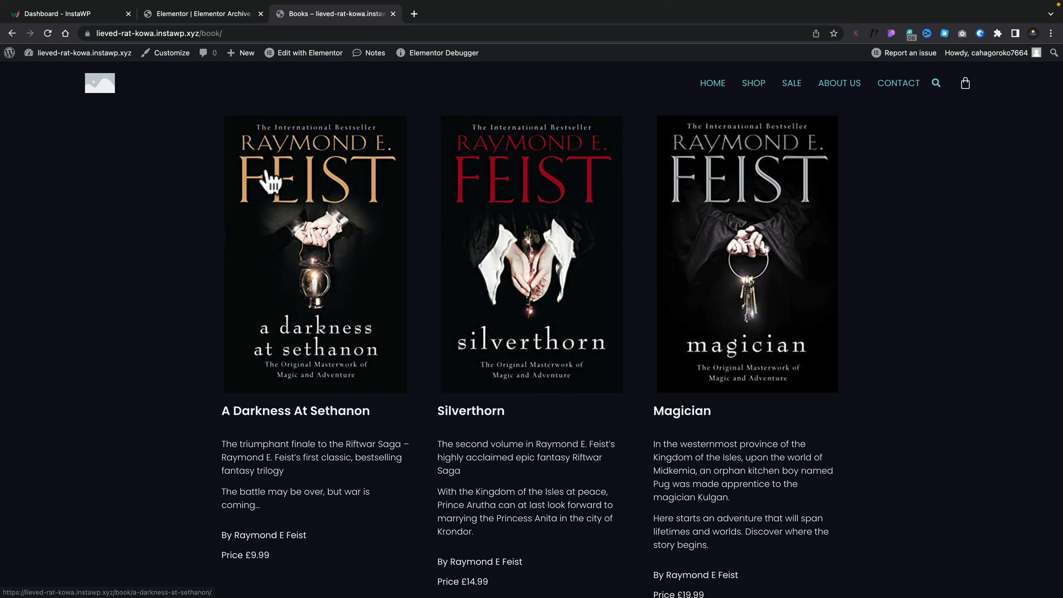
left_click(288, 232)
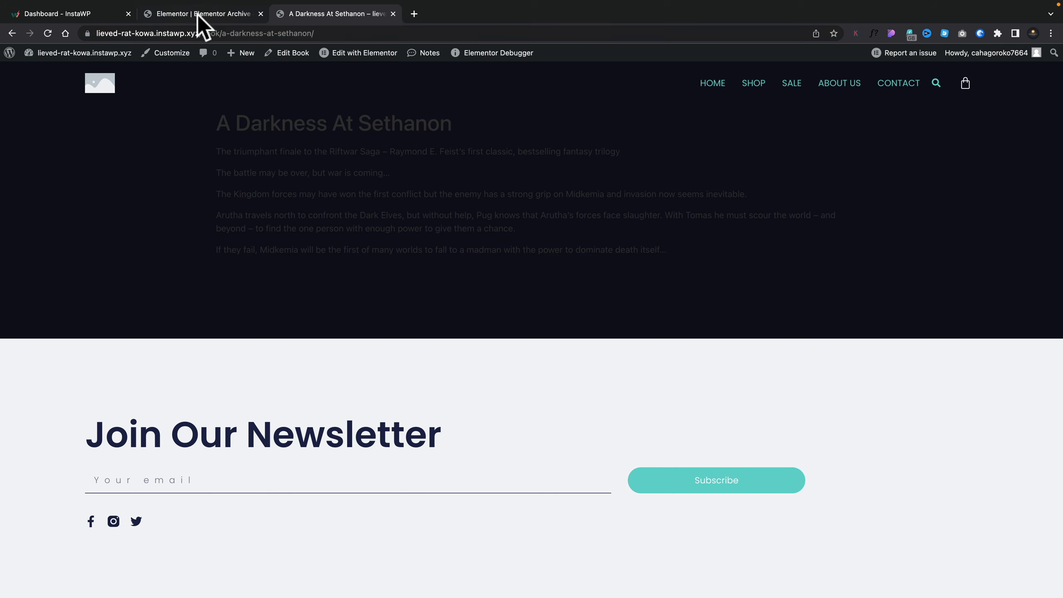
- Leave the archive template editor and create a blank Single Post template from the WordPress dashboard, dismissing the template library
left_click(197, 14)
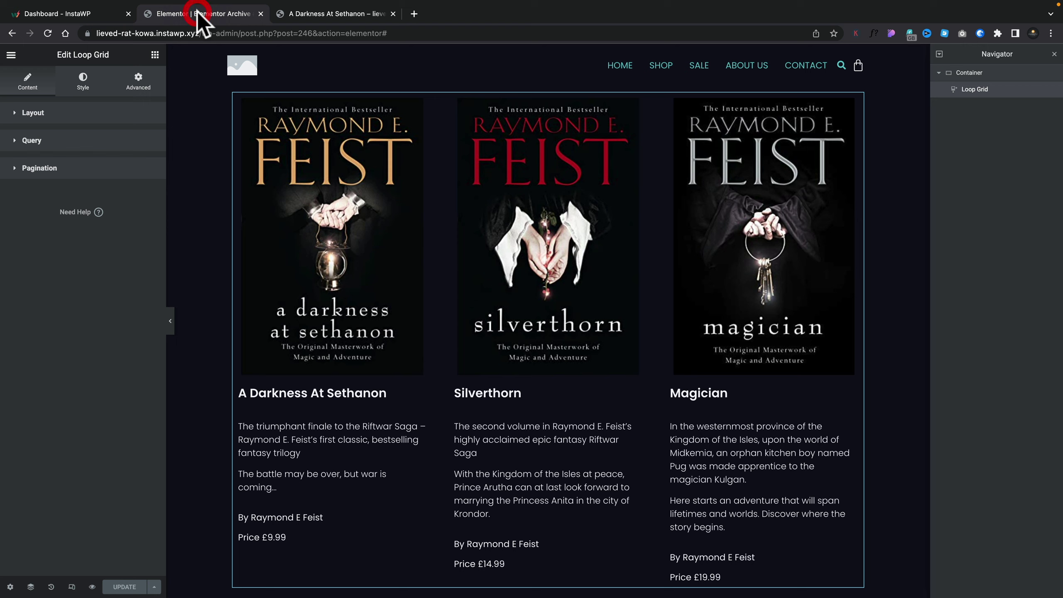
left_click(10, 55)
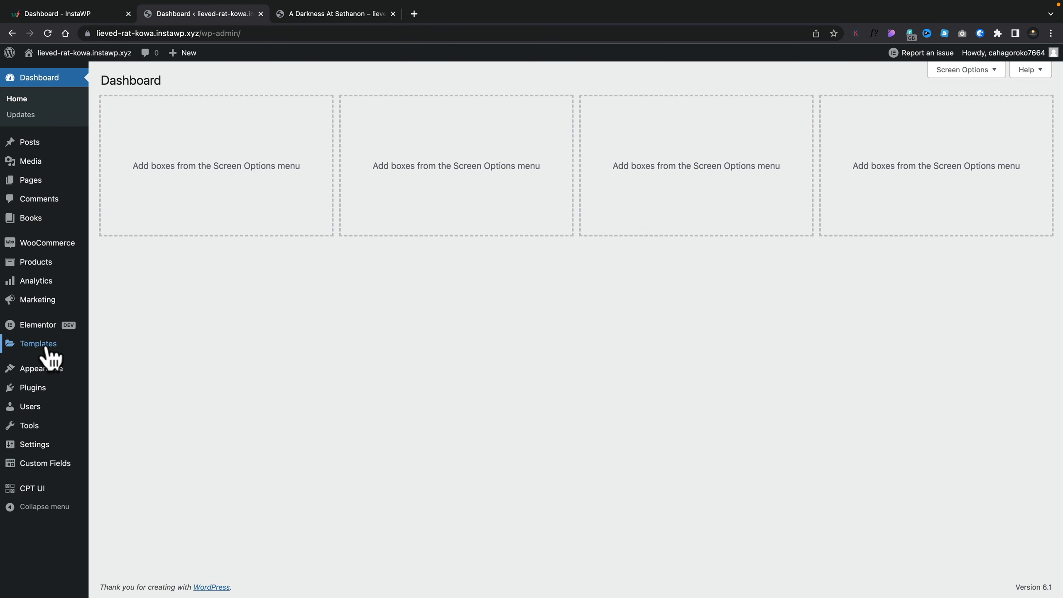
mouse_move(46, 347)
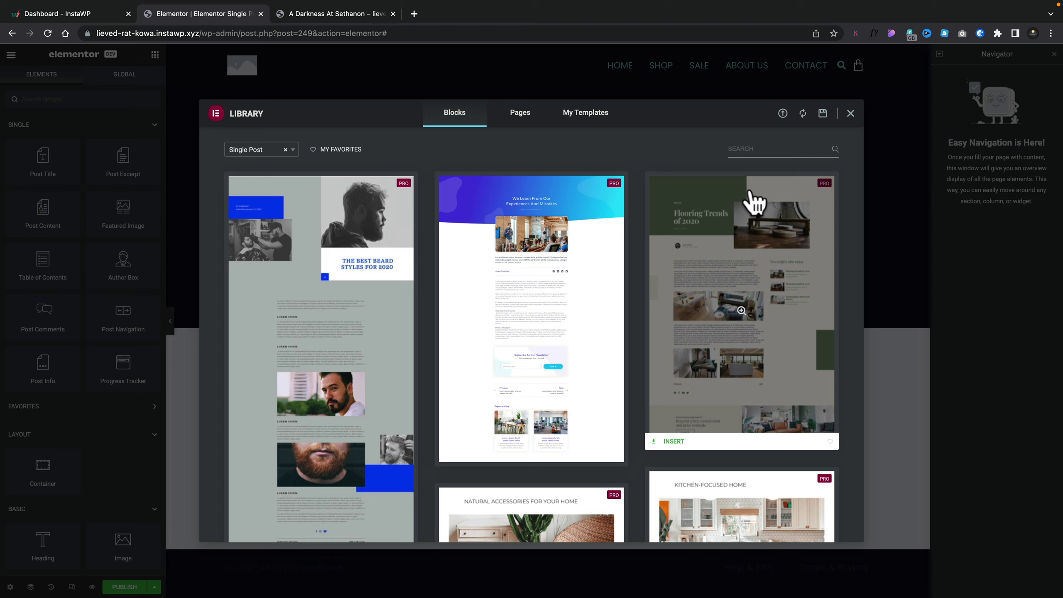
left_click(849, 114)
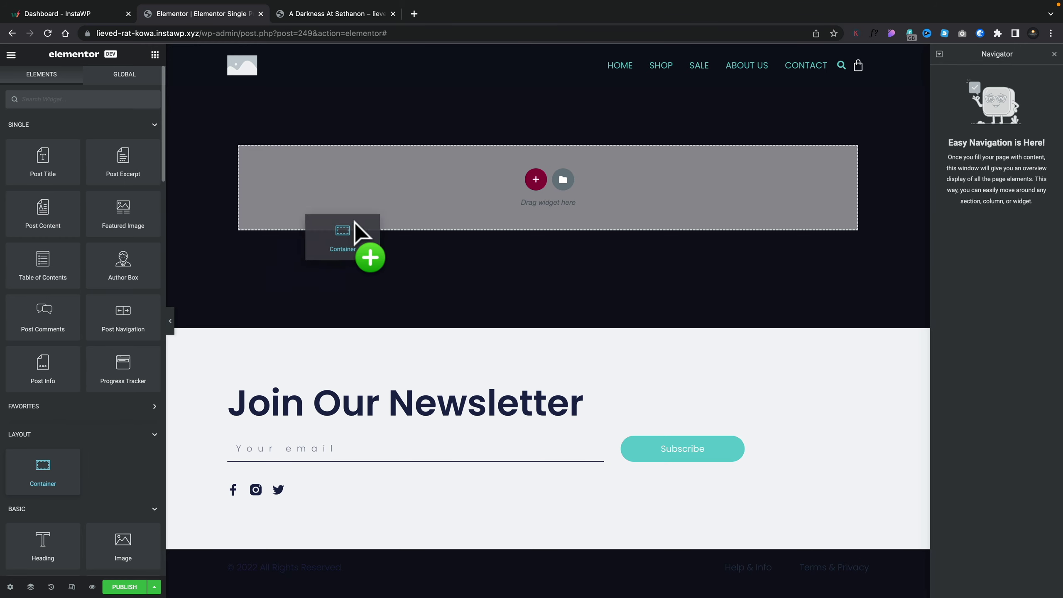
- Add a container holding a nested container and its duplicate, and set the outer container's direction to Row - horizontal
left_click_drag(355, 222, 397, 196)
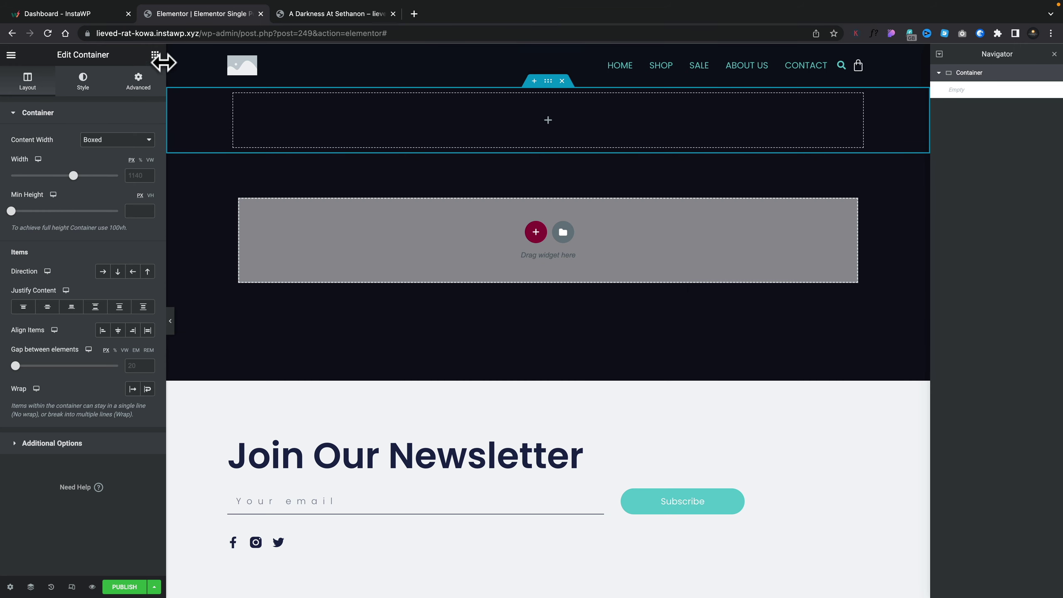
left_click(155, 55)
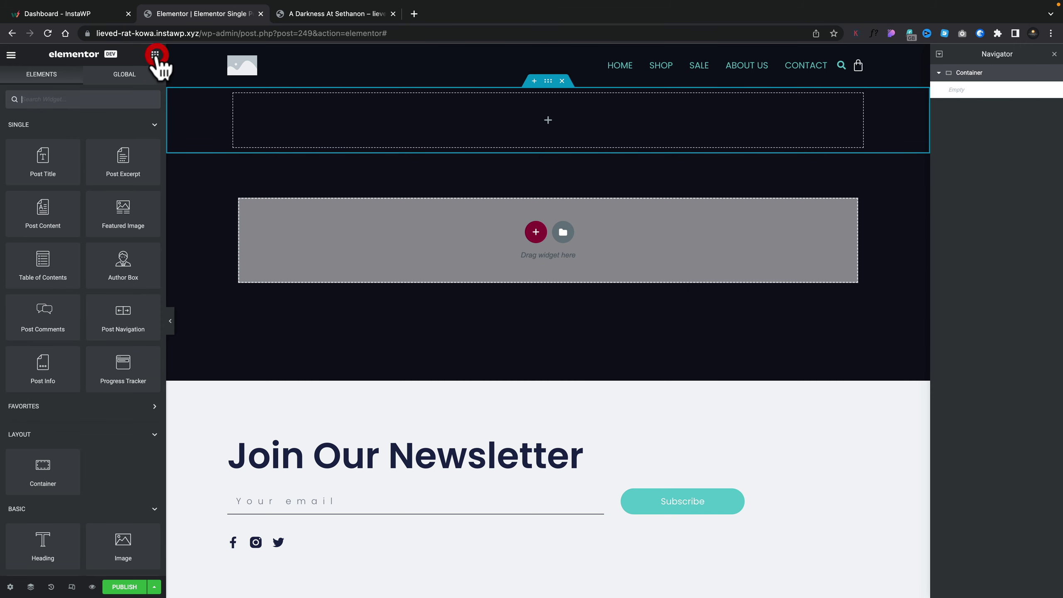
left_click_drag(38, 473, 497, 111)
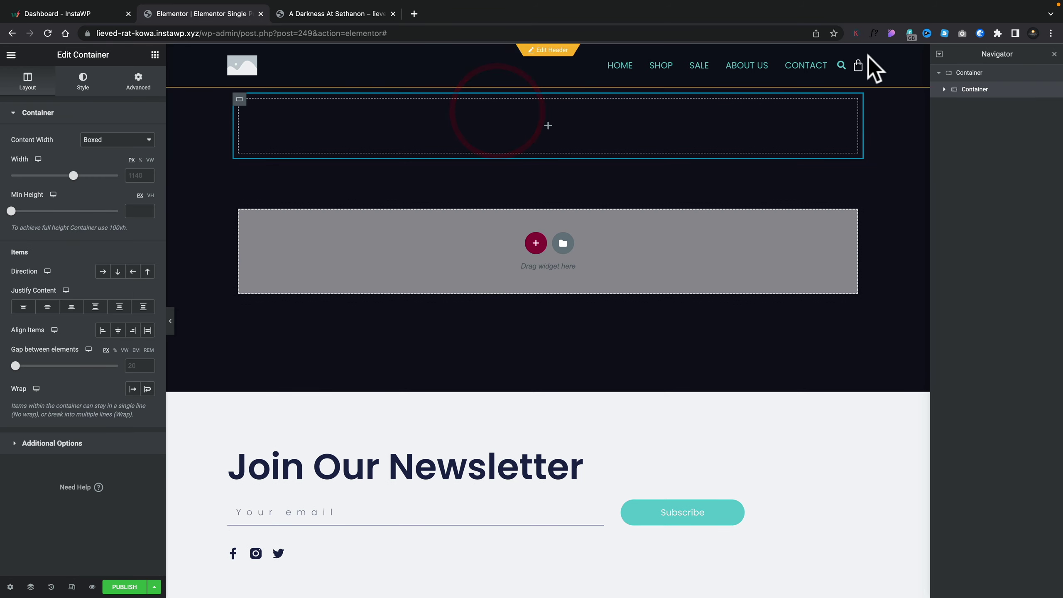
right_click(1016, 90)
left_click(1008, 112)
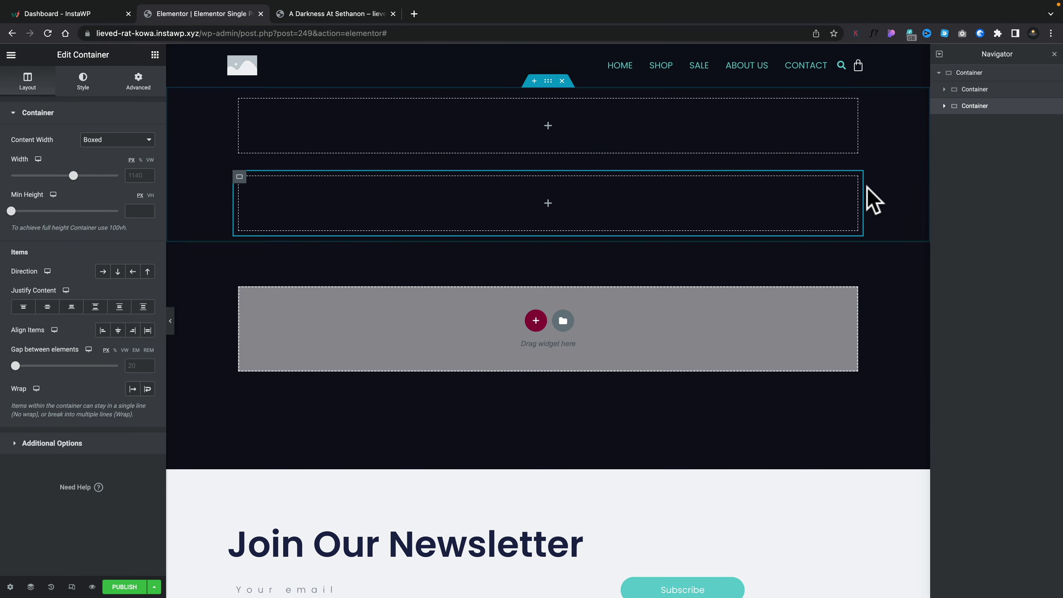
left_click(969, 74)
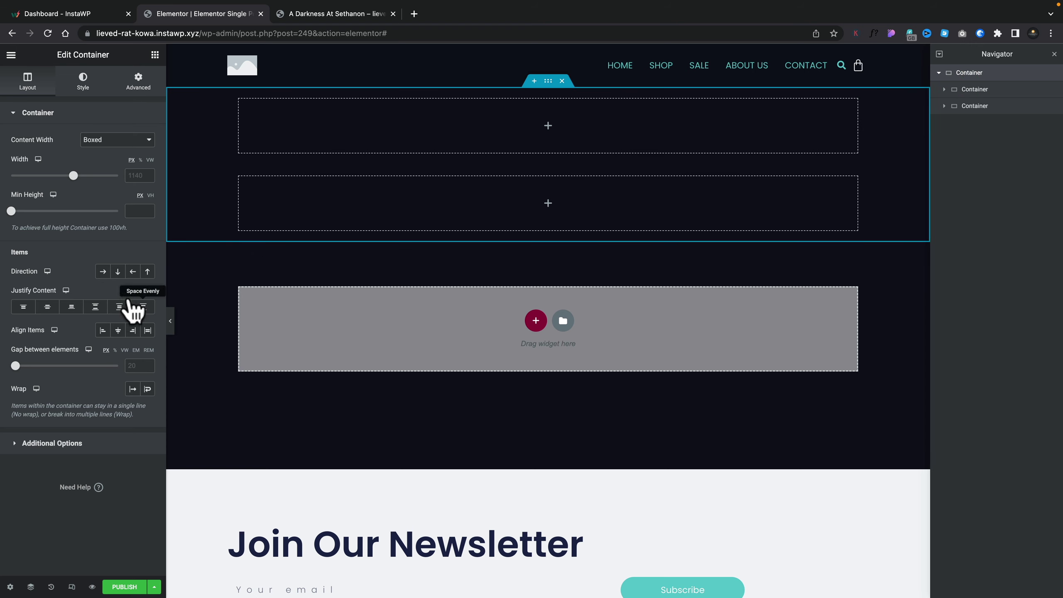
left_click(102, 272)
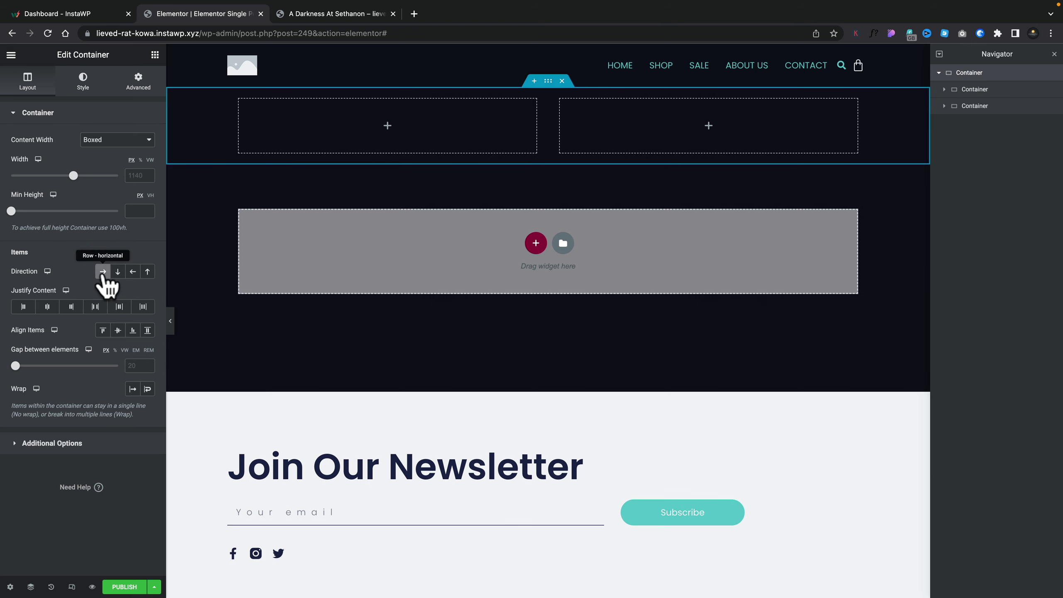